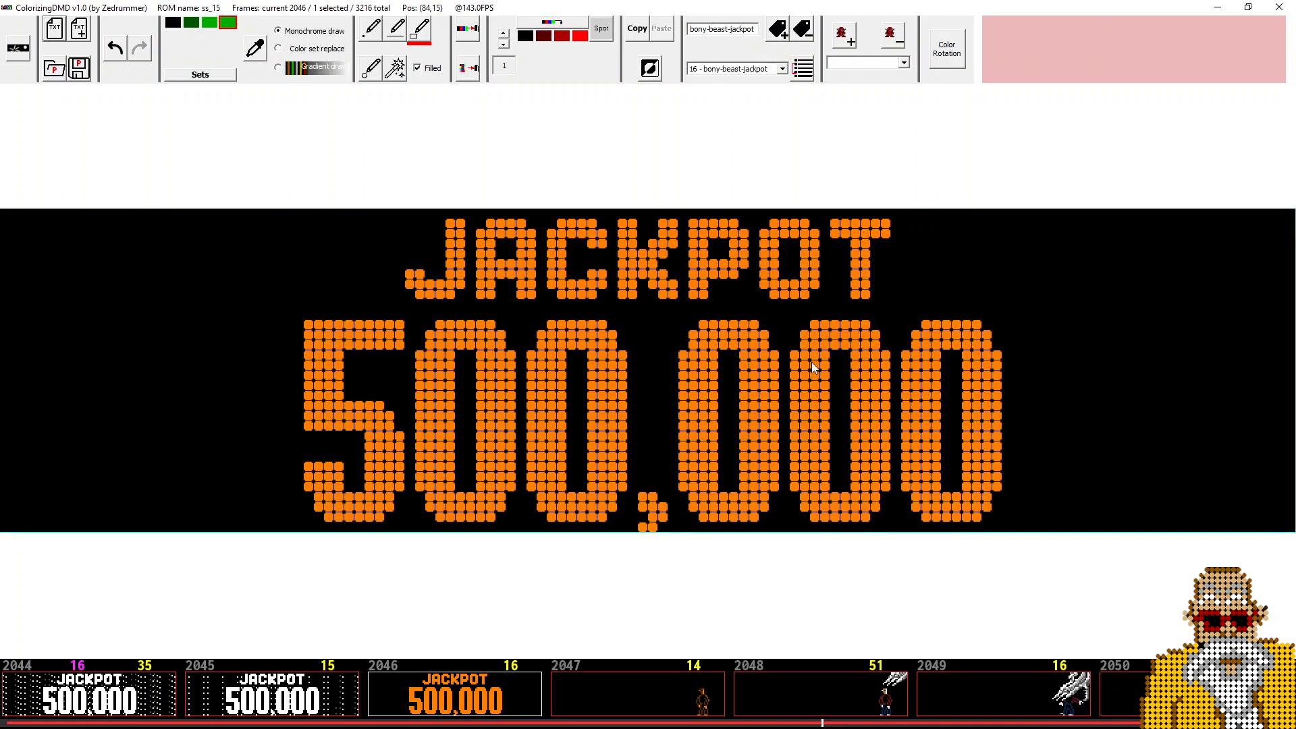
Open frame 2047 and check its original dots in comparison mode before returning to colorization mode
{"action": "left_click", "coordinate": [662, 702]}
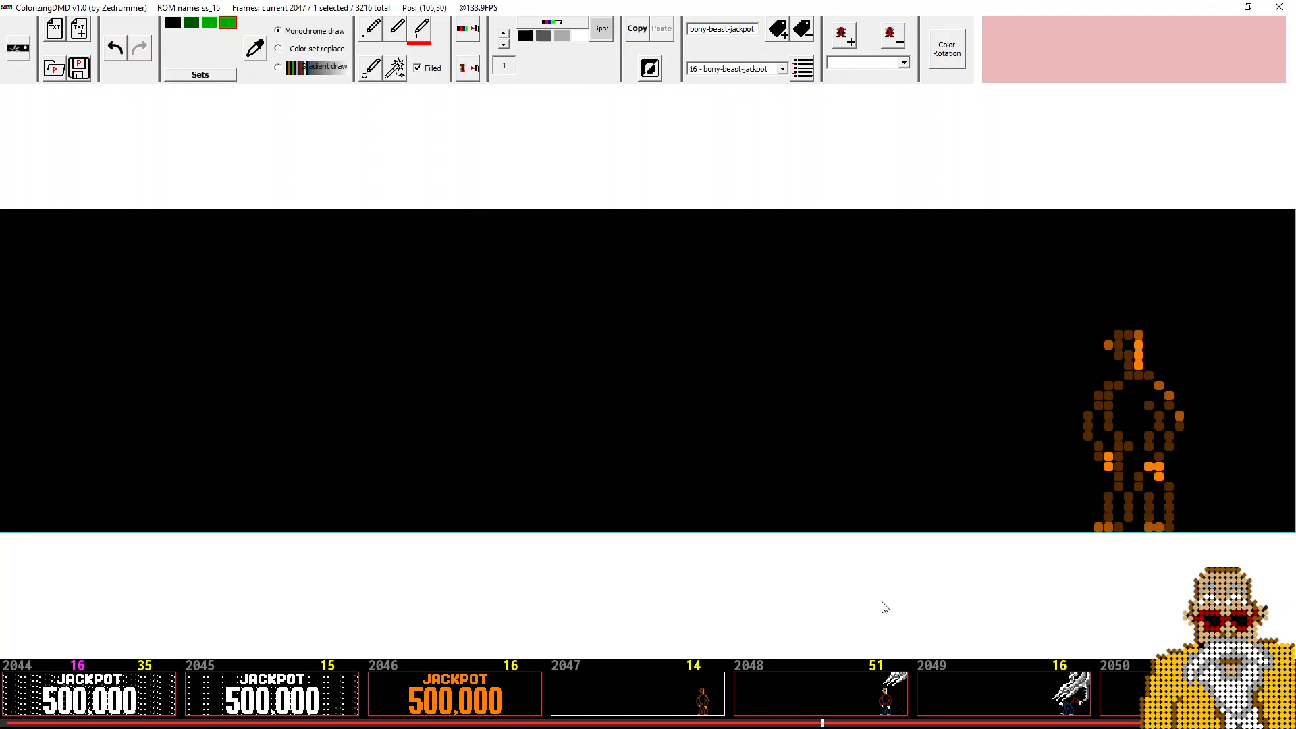
{"action": "left_click", "coordinate": [18, 48]}
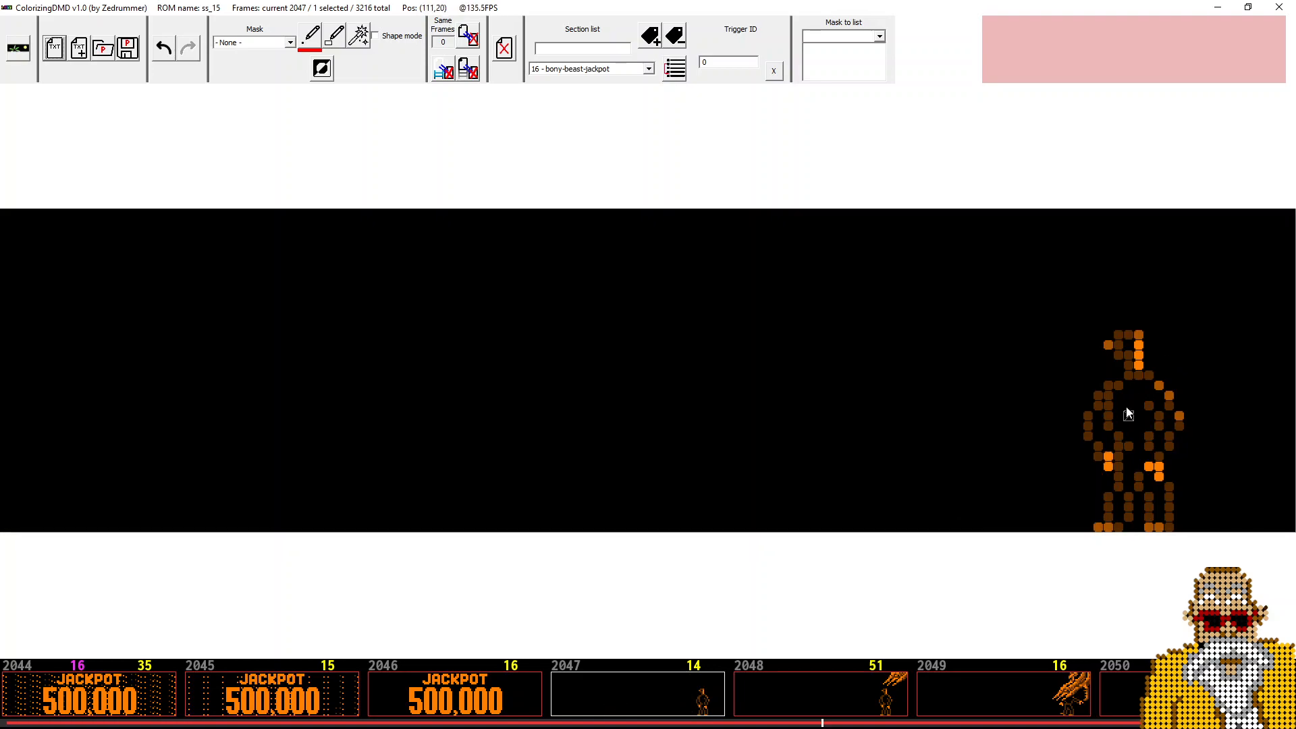
{"action": "left_click", "coordinate": [18, 48]}
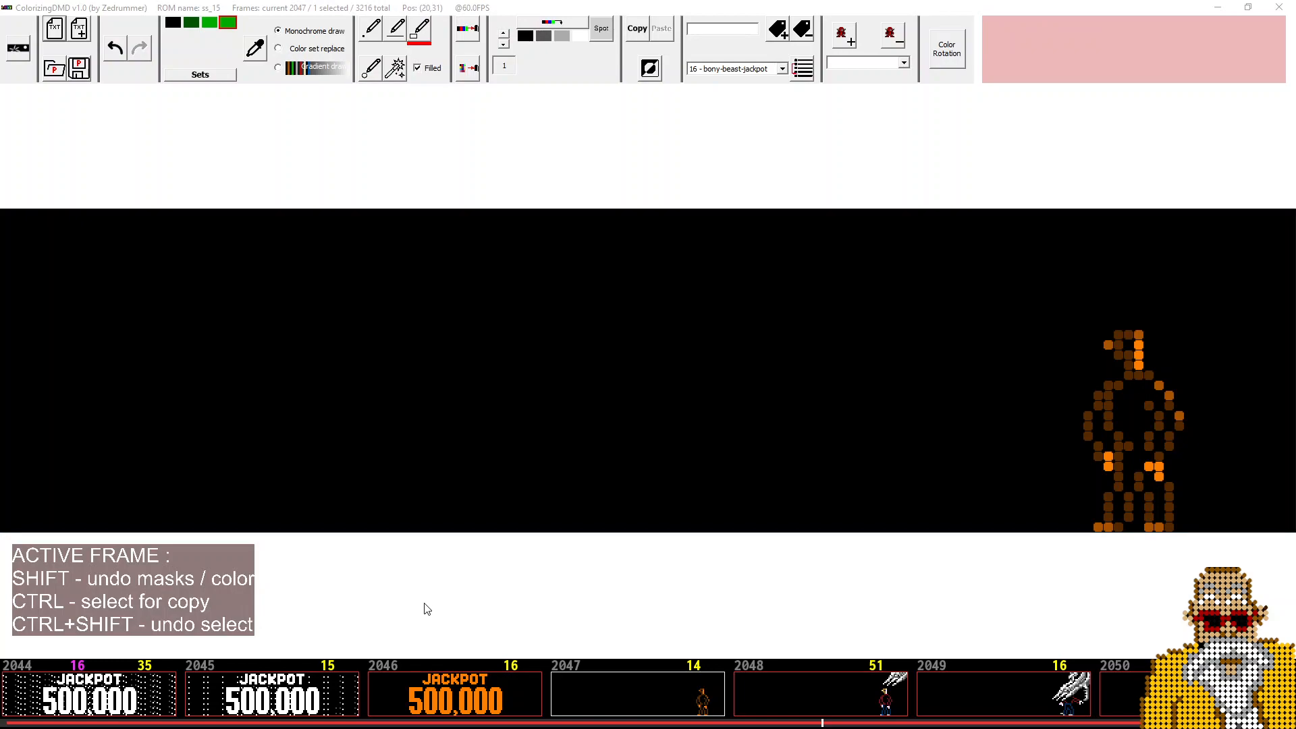
{"action": "left_click", "coordinate": [452, 584]}
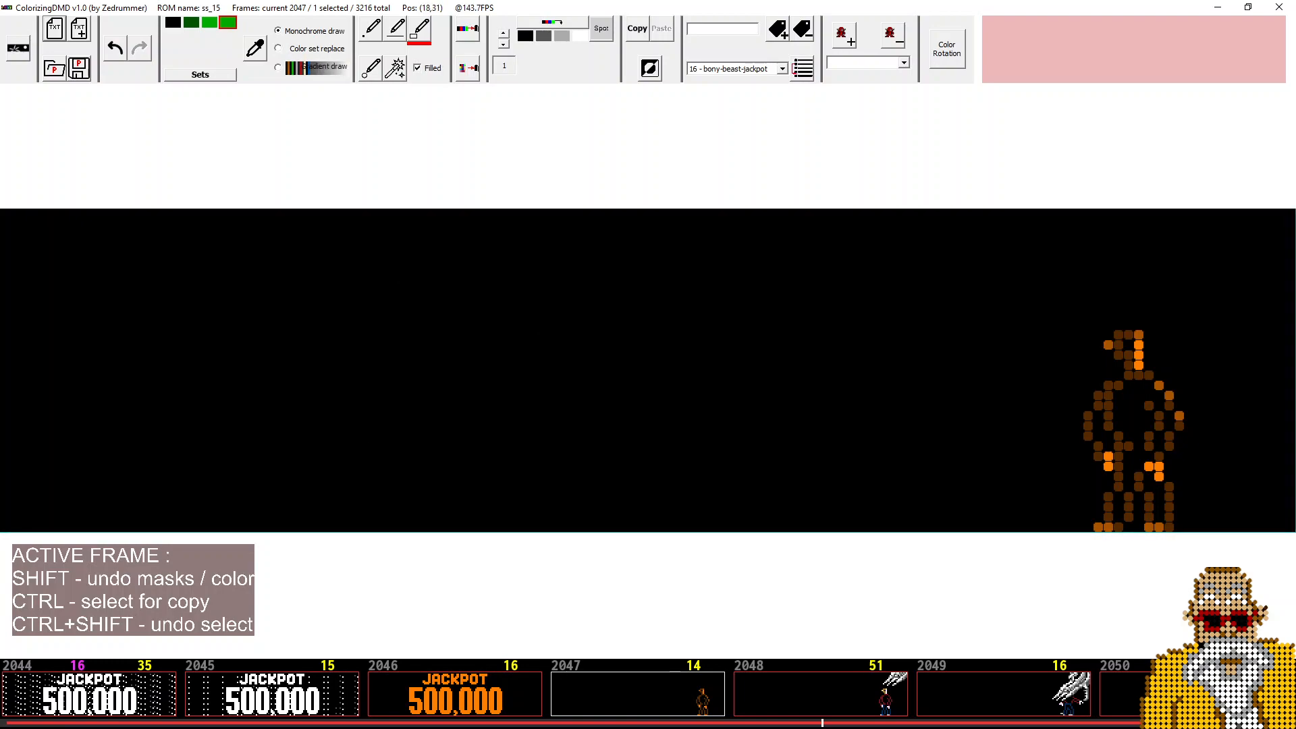
{"action": "left_click", "coordinate": [187, 727]}
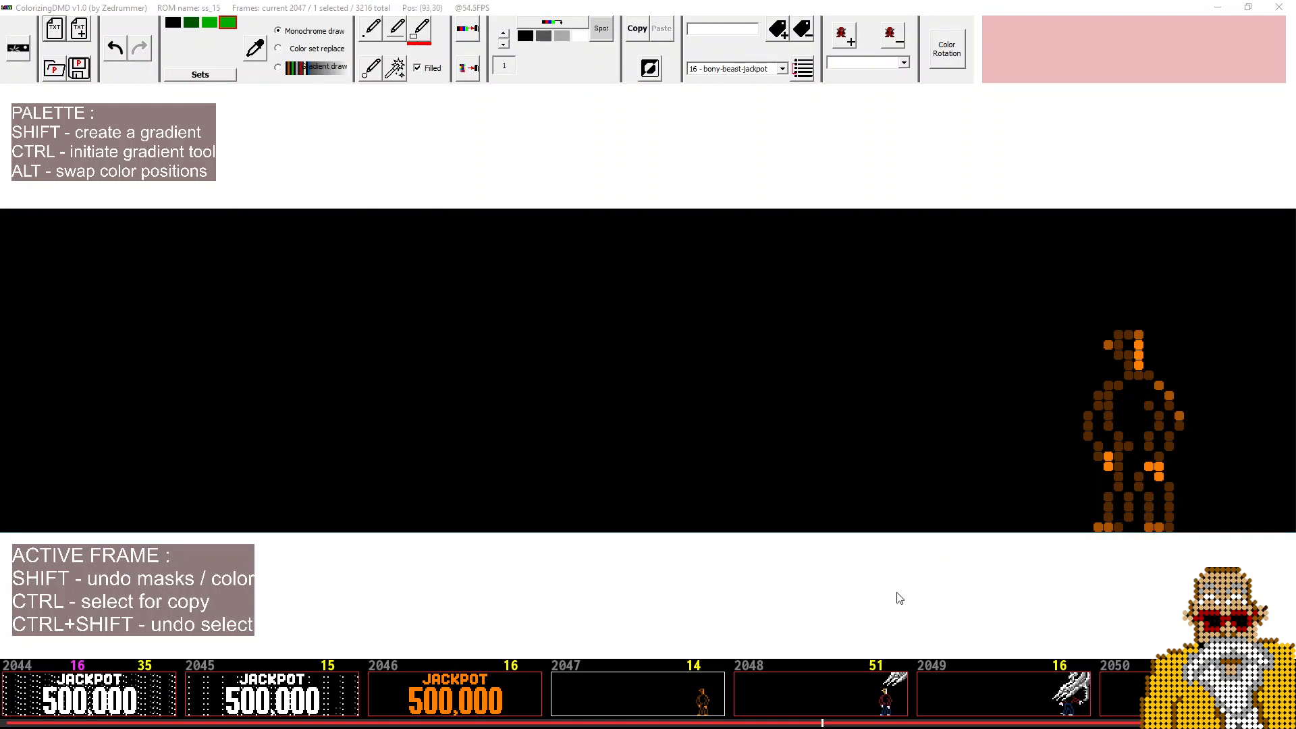
View frames 2048 and 2049 as colour references and return to frame 2047
{"action": "left_click", "coordinate": [806, 702]}
{"action": "left_click", "coordinate": [930, 703]}
{"action": "scroll", "coordinate": [829, 701], "scroll_direction": "down", "scroll_amount": 1}
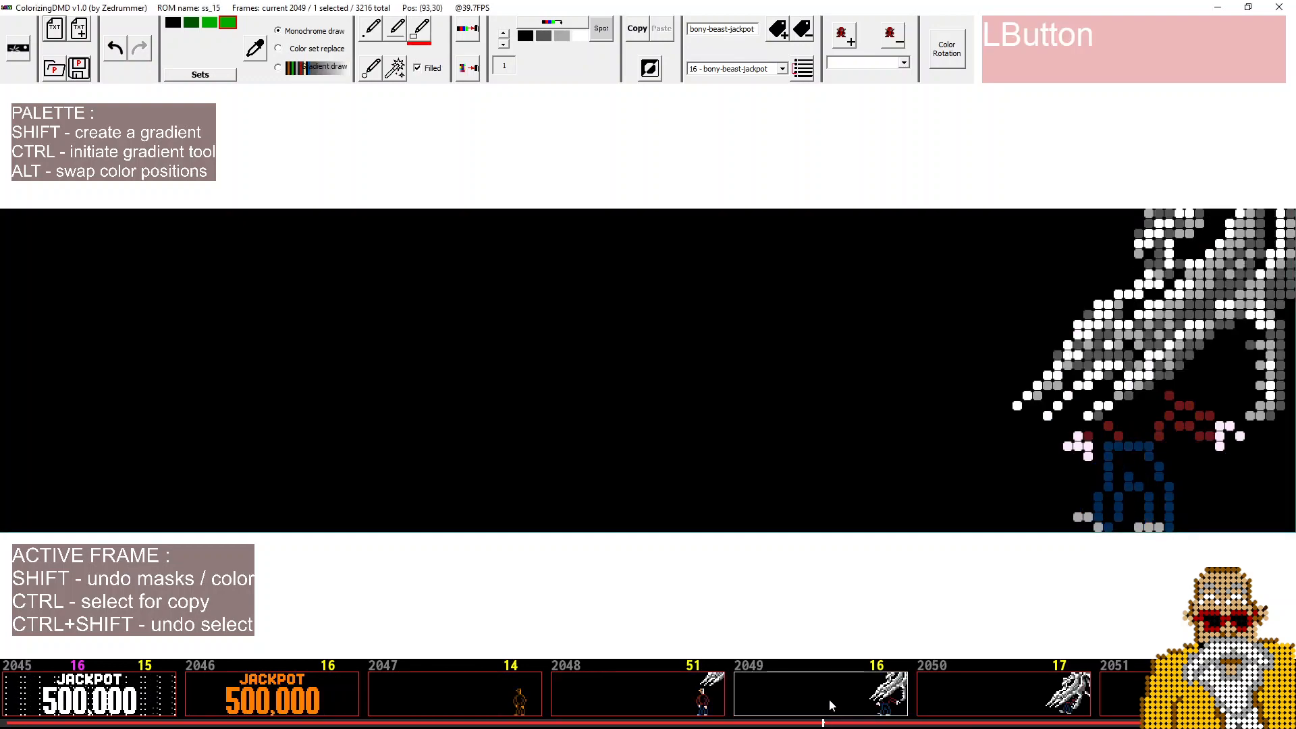
{"action": "scroll", "coordinate": [911, 712], "scroll_direction": "up", "scroll_amount": 1}
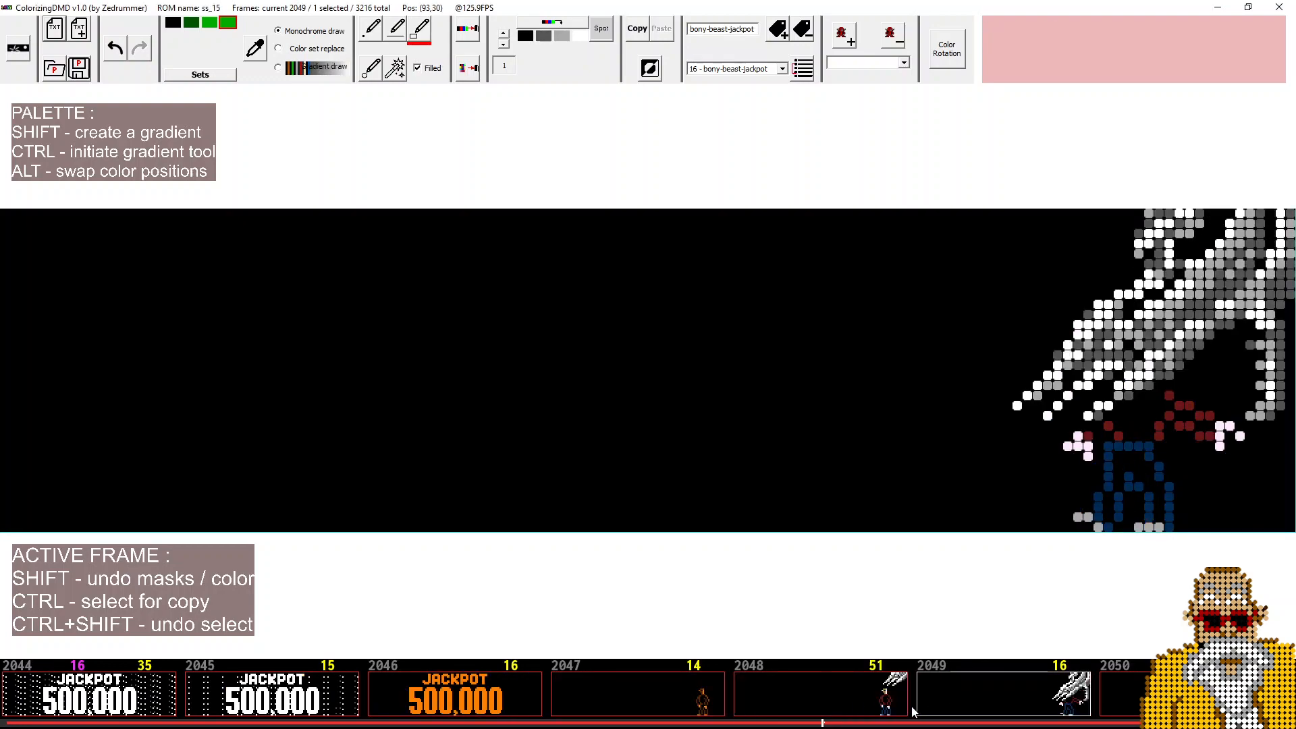
{"action": "left_click", "coordinate": [639, 712]}
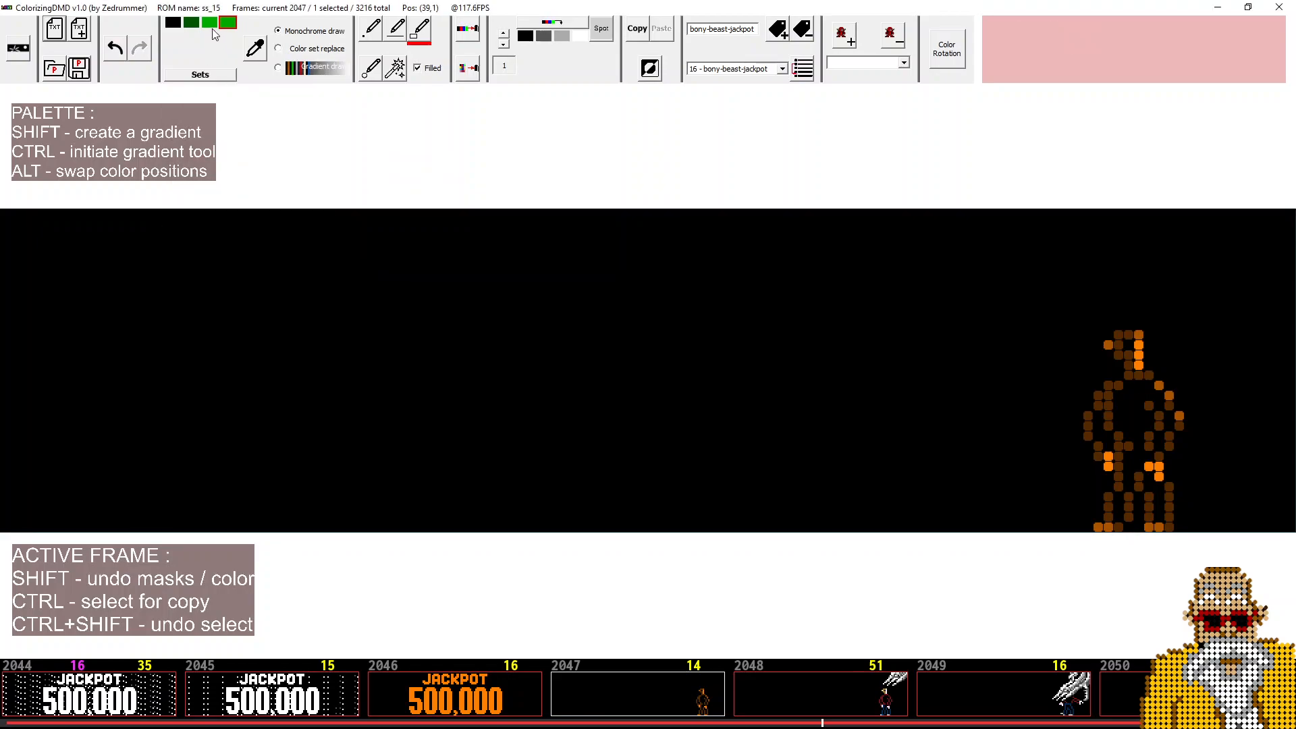
Load the saved black-to-red colour set as the active drawing colours
{"action": "left_click", "coordinate": [212, 76]}
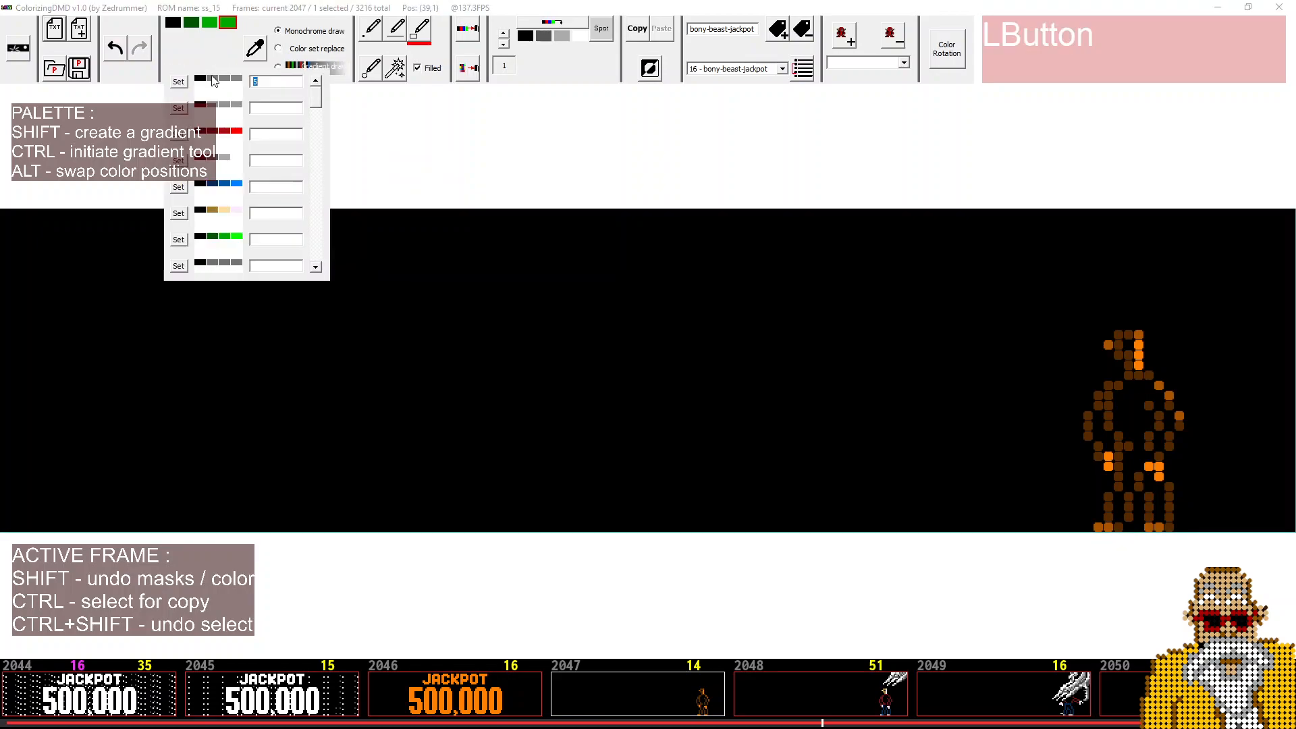
{"action": "left_click", "coordinate": [237, 133]}
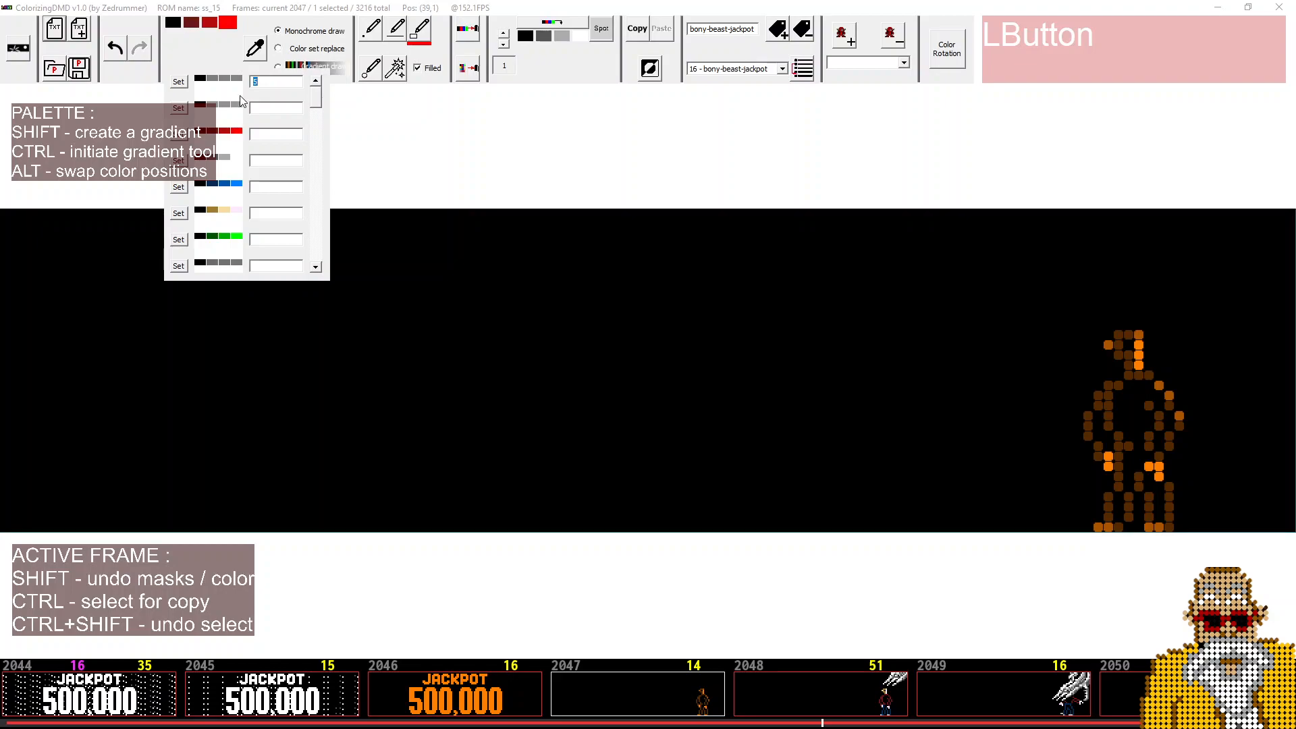
{"action": "left_click", "coordinate": [226, 80]}
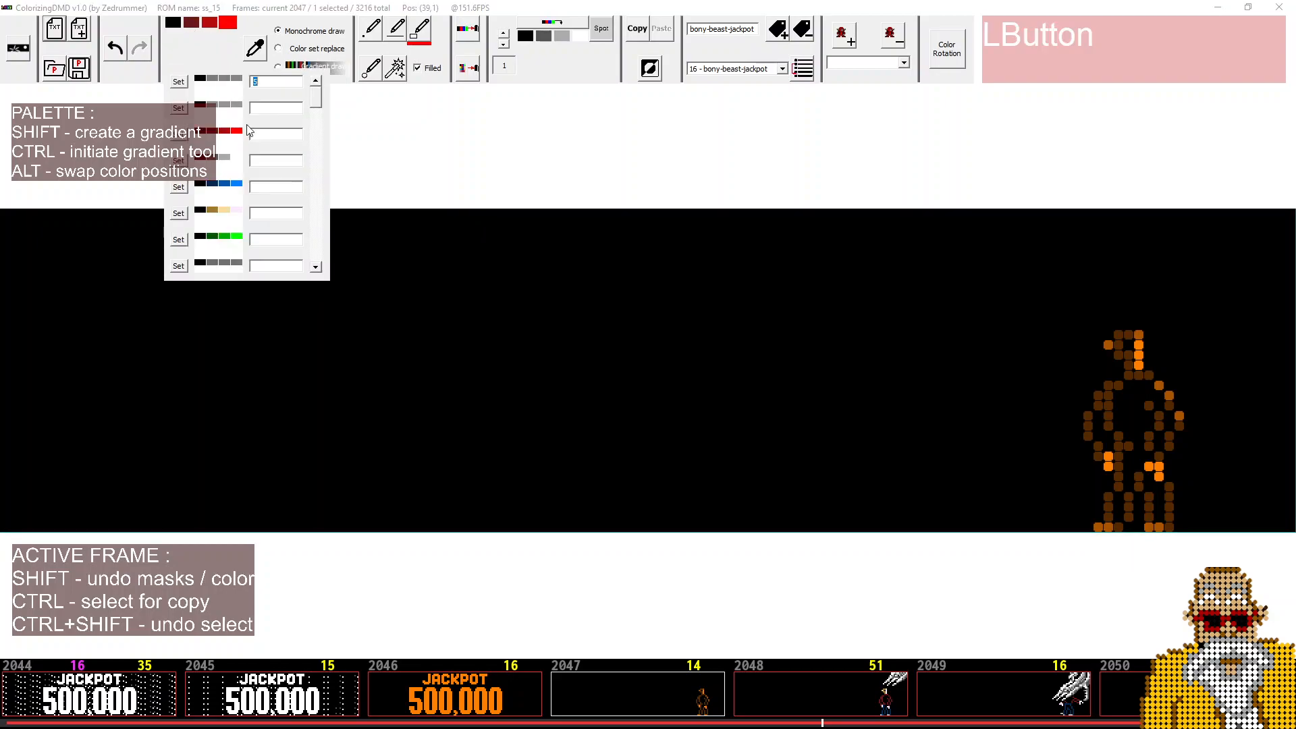
{"action": "left_click", "coordinate": [235, 138]}
Assign bright red, medium red and dark red to the fourth, third and second active colours
{"action": "left_click", "coordinate": [230, 28]}
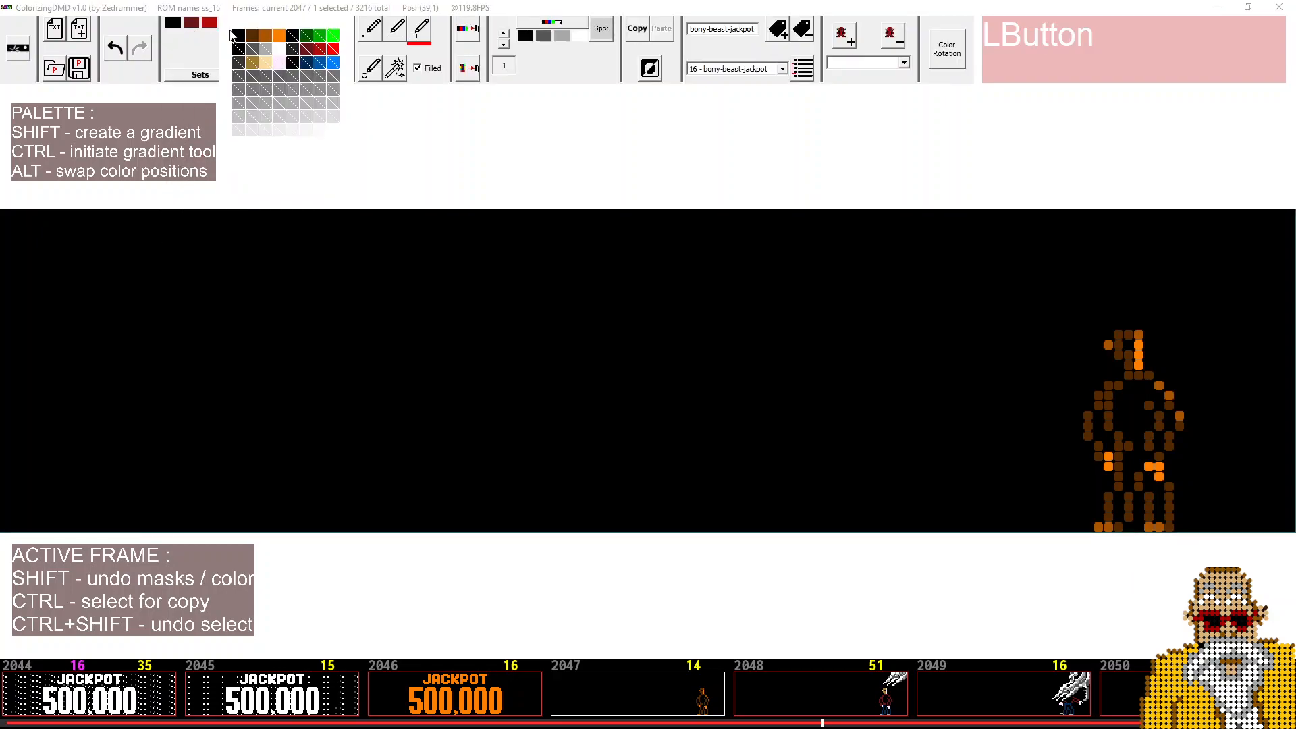
{"action": "left_click", "coordinate": [333, 49]}
{"action": "left_click", "coordinate": [210, 24]}
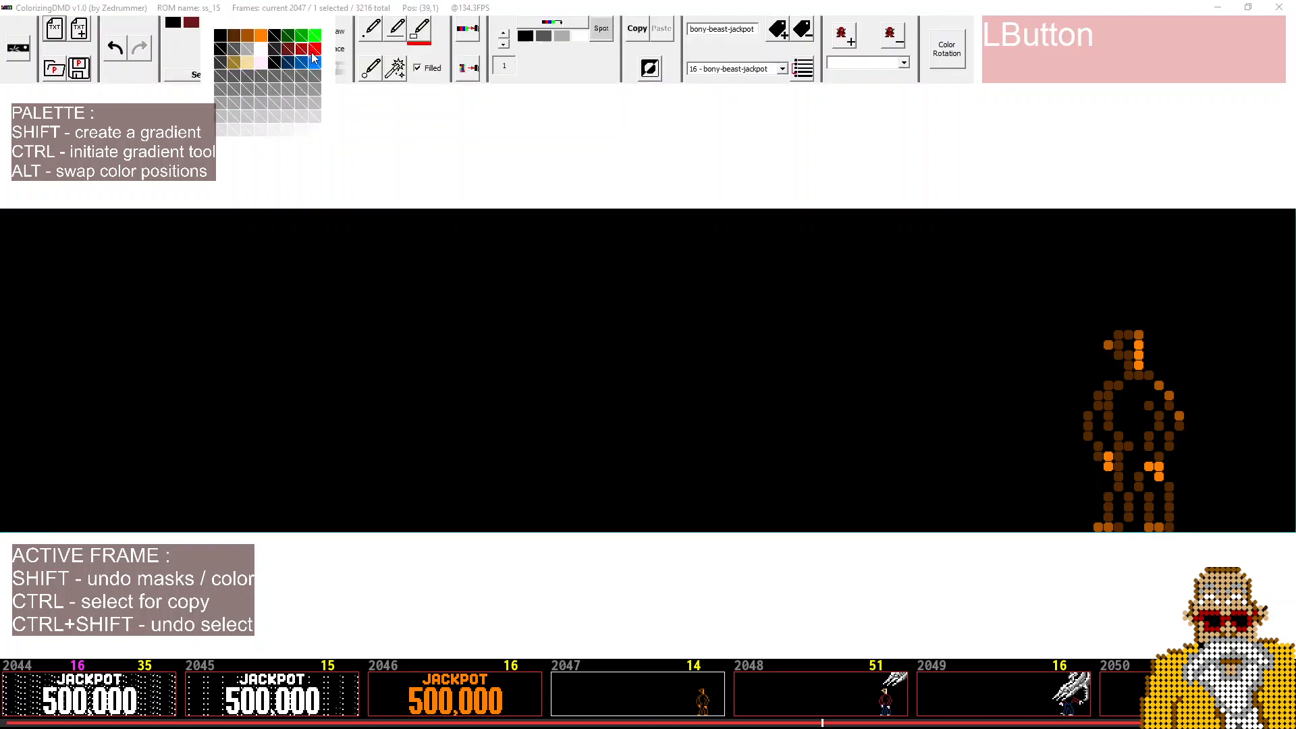
{"action": "left_click", "coordinate": [304, 50]}
{"action": "left_click", "coordinate": [193, 24]}
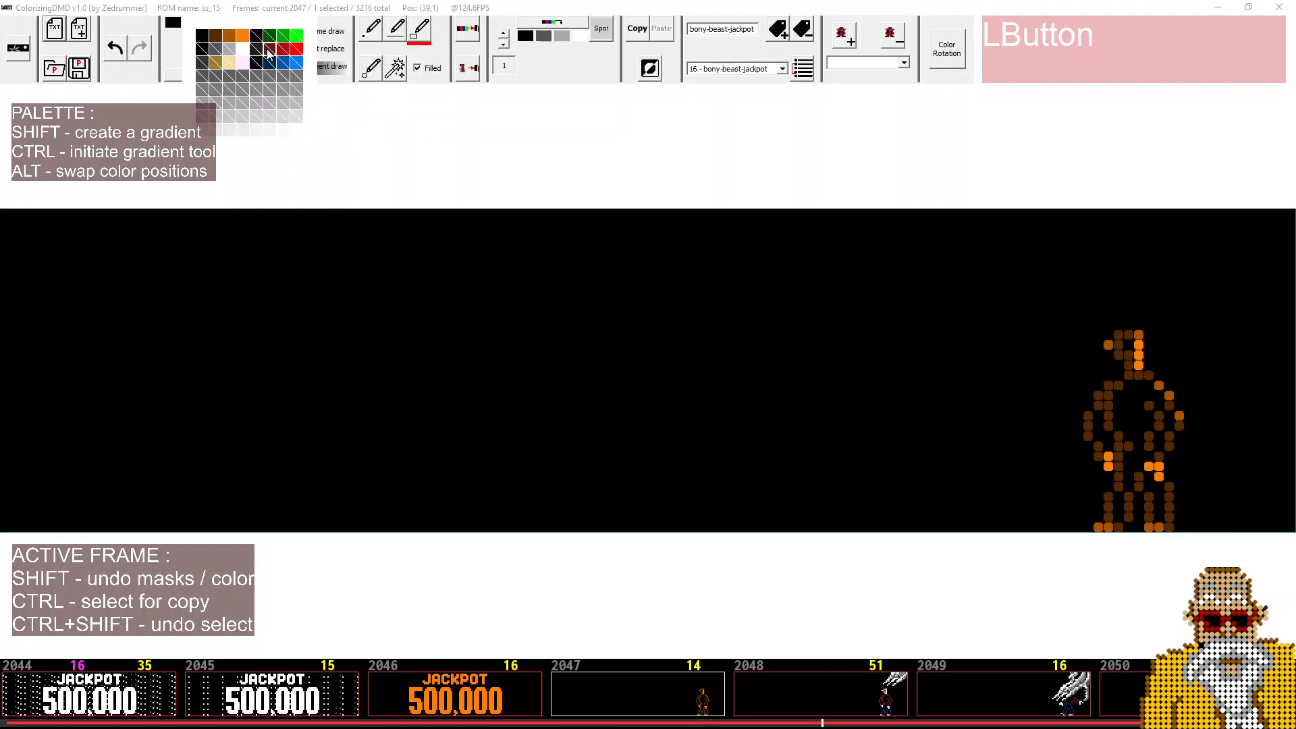
{"action": "left_click", "coordinate": [266, 49]}
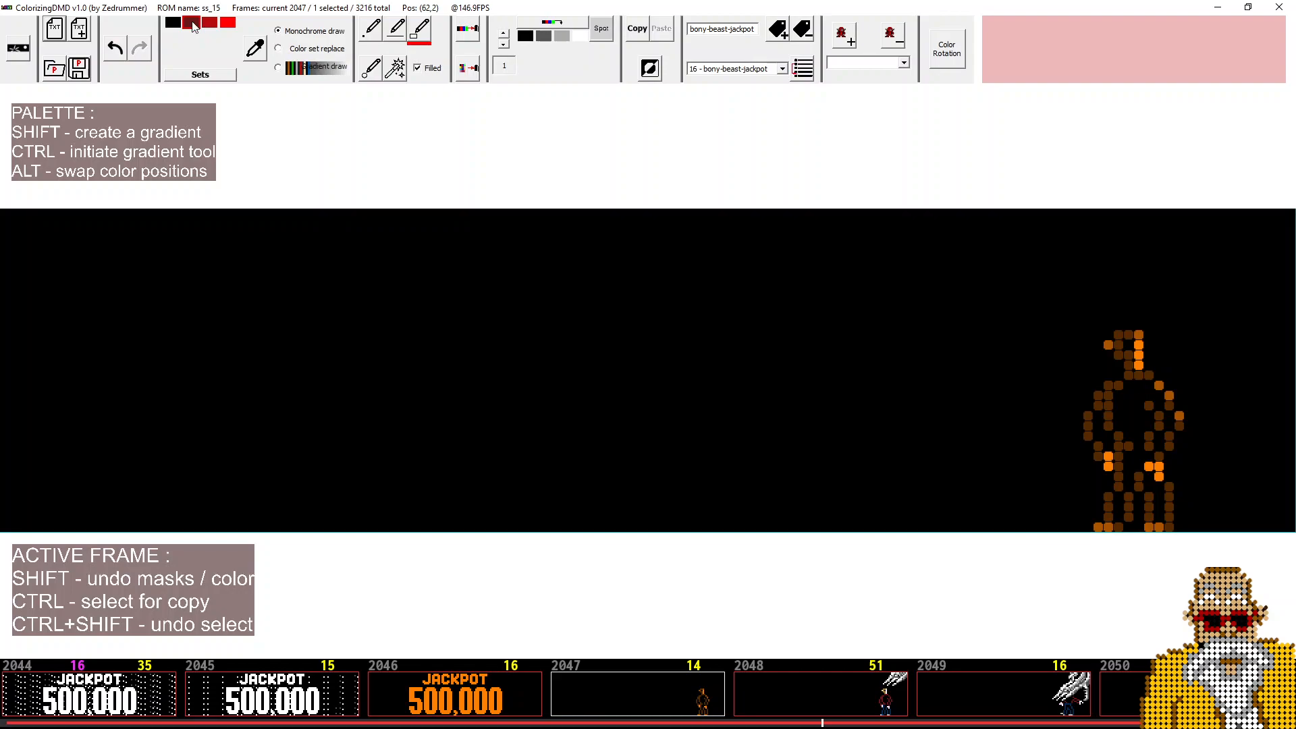
Recolour the whole standing figure in frame 2047 with the red set, using colour set replacement and the filled rectangle tool
{"action": "left_click", "coordinate": [318, 50]}
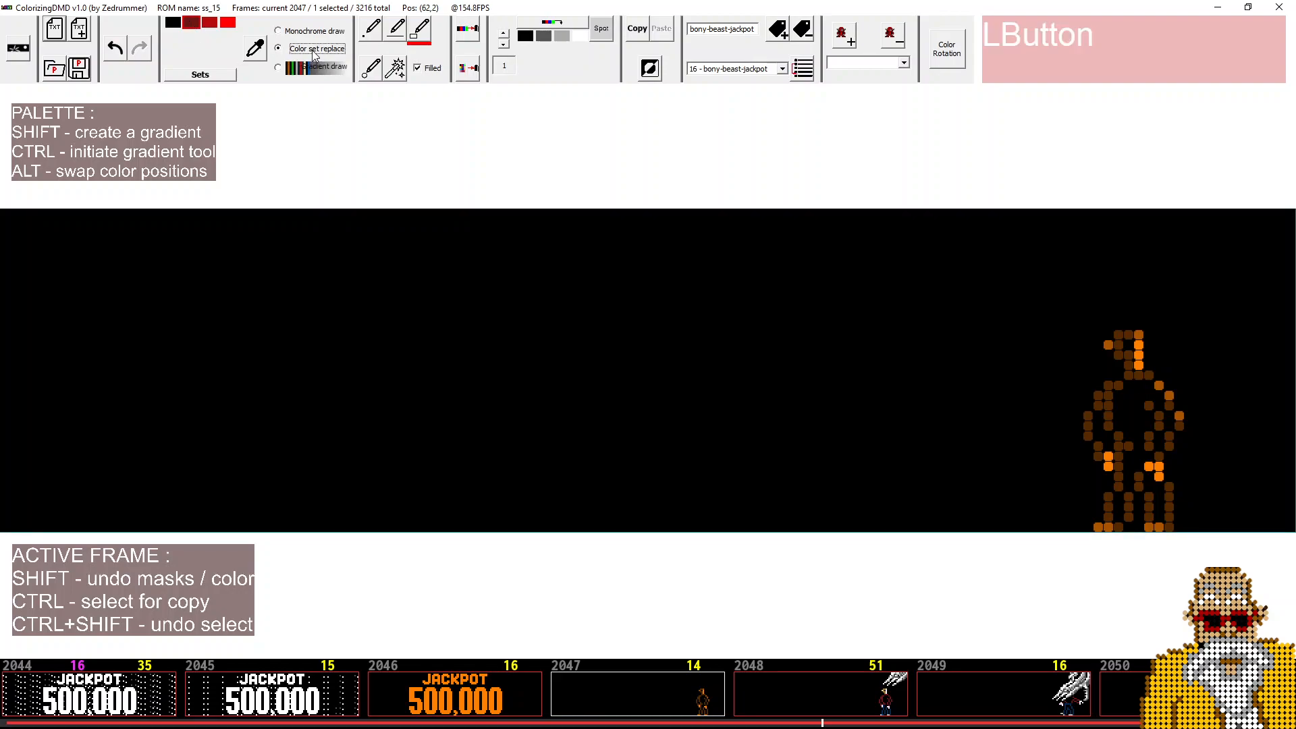
{"action": "left_click", "coordinate": [418, 33]}
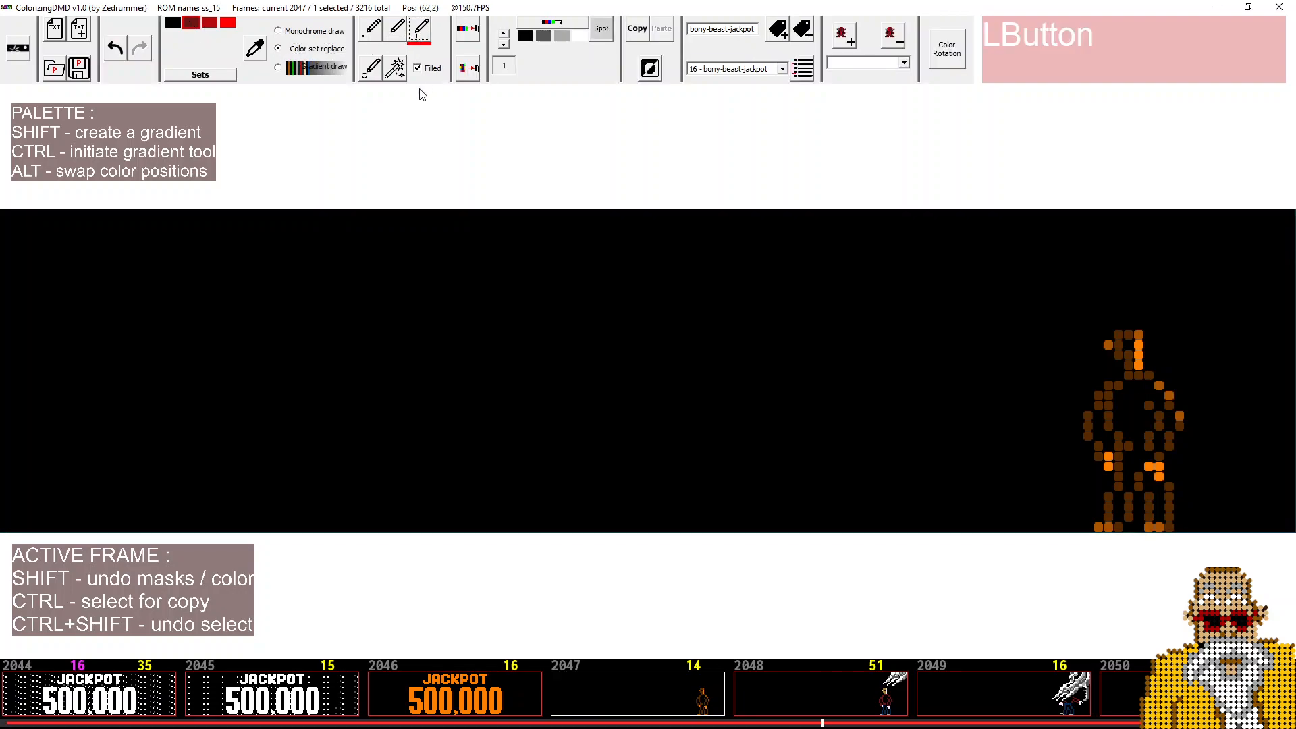
{"action": "left_click_drag", "start_coordinate": [1034, 290], "coordinate": [1222, 529]}
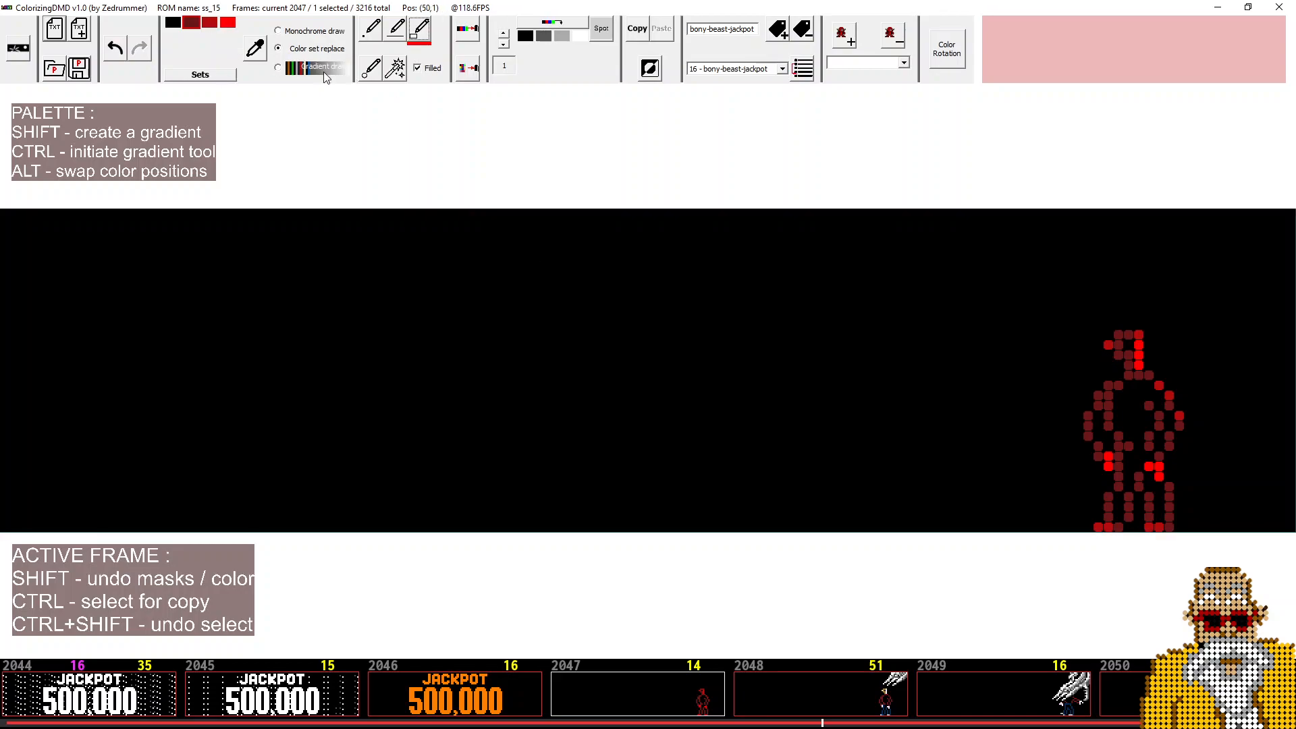
{"action": "left_click_drag", "start_coordinate": [1054, 300], "coordinate": [1229, 528]}
{"action": "left_click_drag", "start_coordinate": [1019, 301], "coordinate": [1165, 389]}
{"action": "mouse_move", "coordinate": [1060, 291]}
{"action": "left_mouse_down"}
{"action": "mouse_move", "coordinate": [1136, 452]}
{"action": "mouse_move", "coordinate": [1121, 417]}
{"action": "left_mouse_up"}
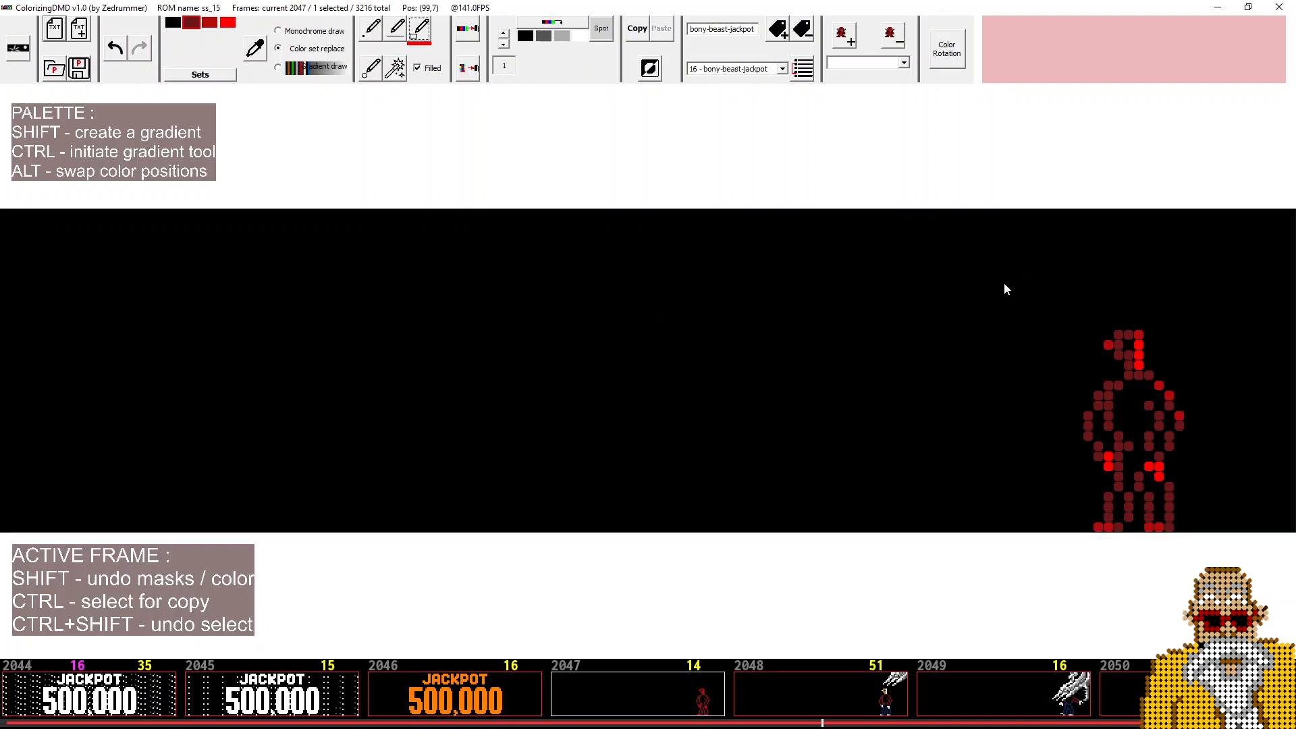
Change the three red active colours to skin tones: brown second, peach third and pale pink fourth
{"action": "left_click", "coordinate": [227, 27]}
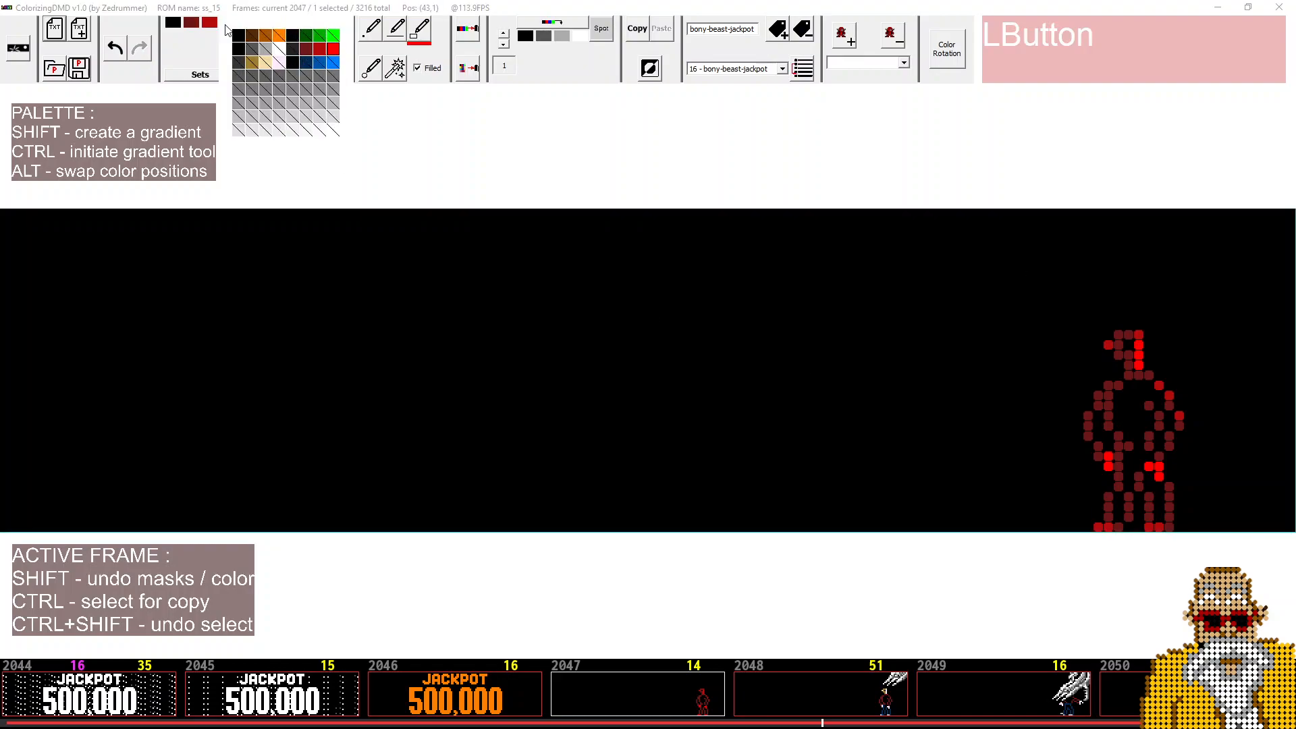
{"action": "left_click", "coordinate": [228, 22]}
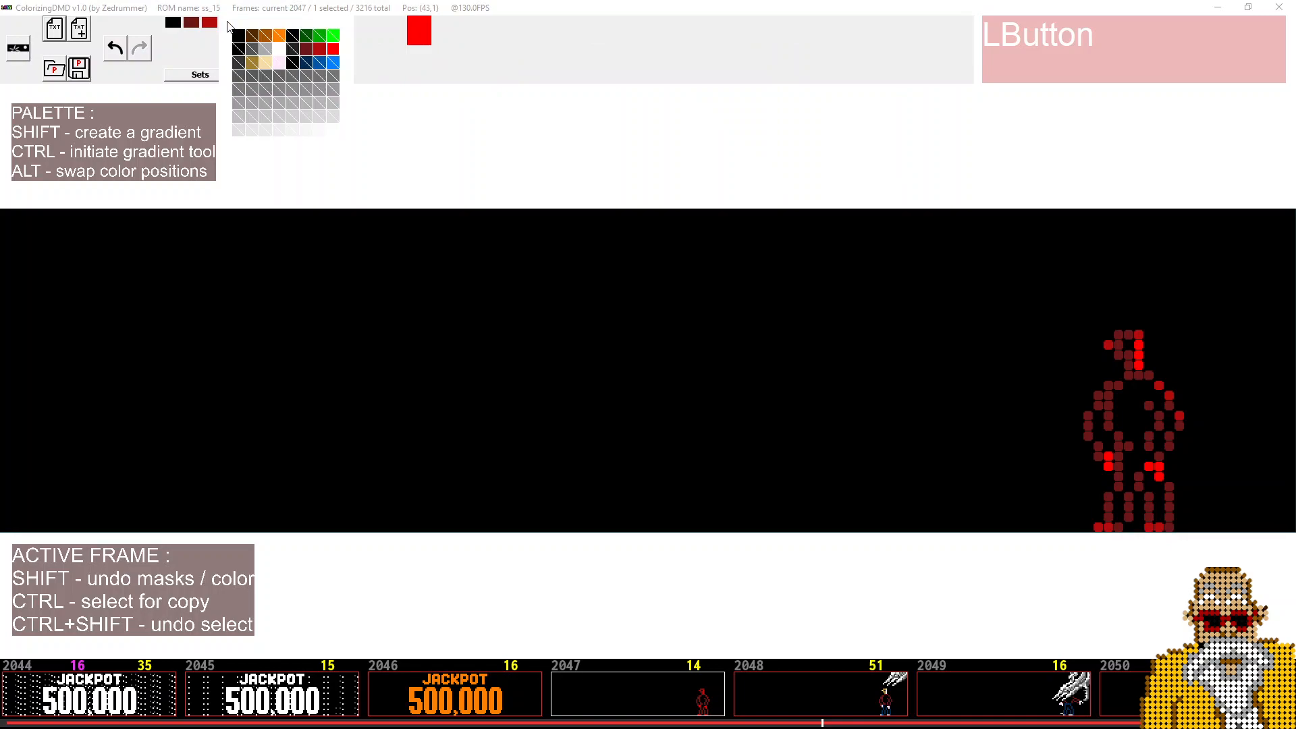
{"action": "left_click", "coordinate": [277, 63]}
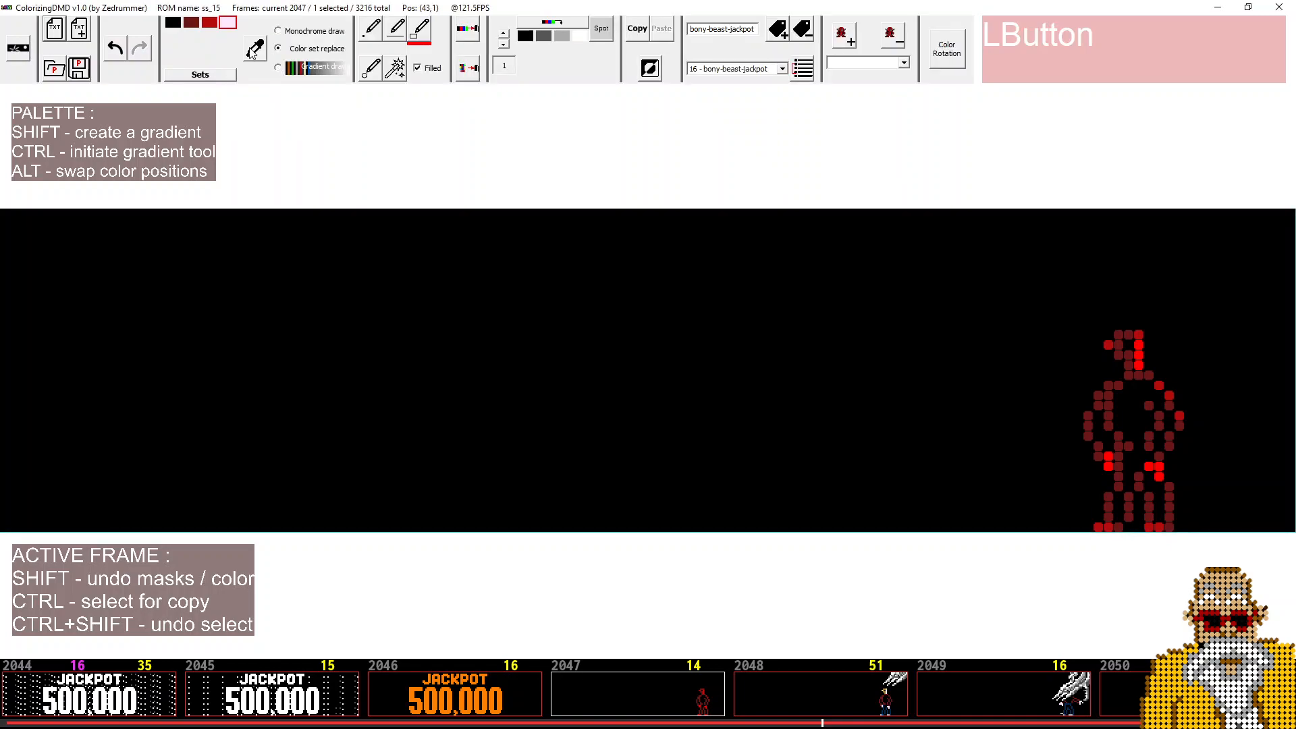
{"action": "left_click", "coordinate": [191, 22]}
{"action": "left_click", "coordinate": [222, 61]}
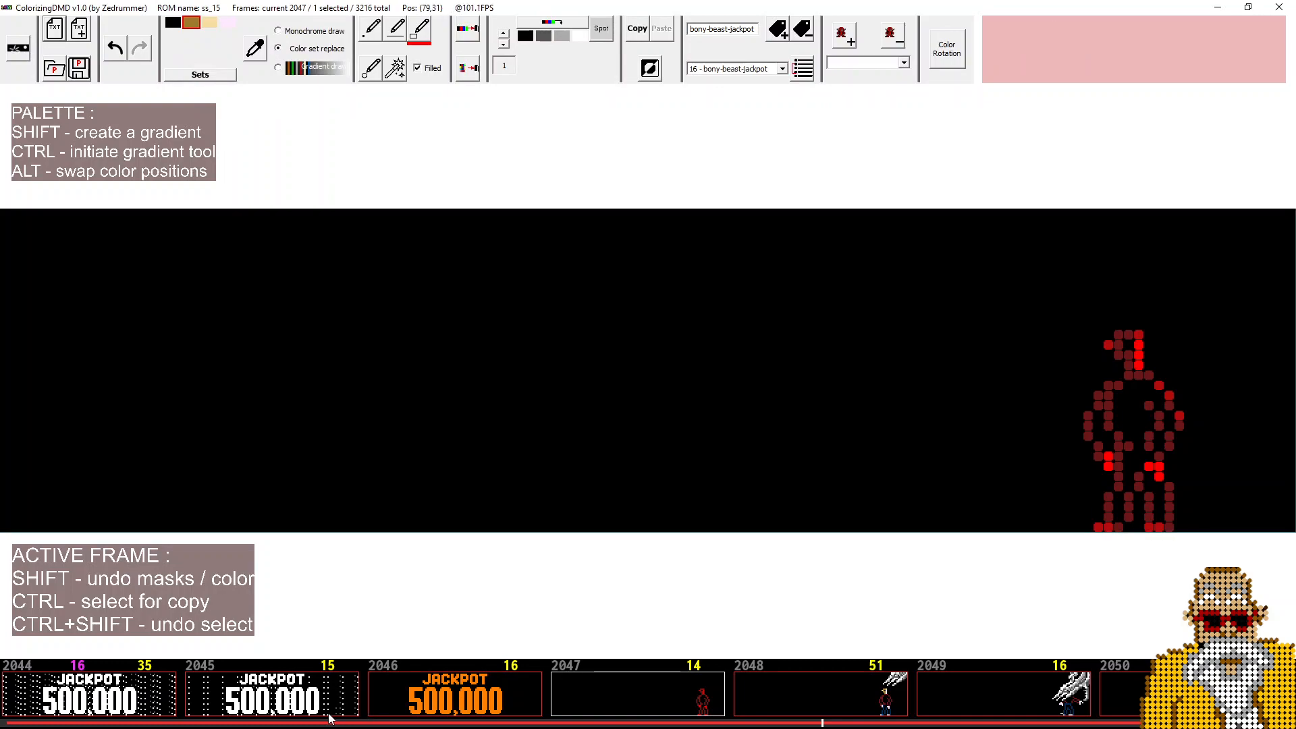
Recolour the figure's head and both hands with the skin-tone colours
{"action": "left_click", "coordinate": [1134, 355]}
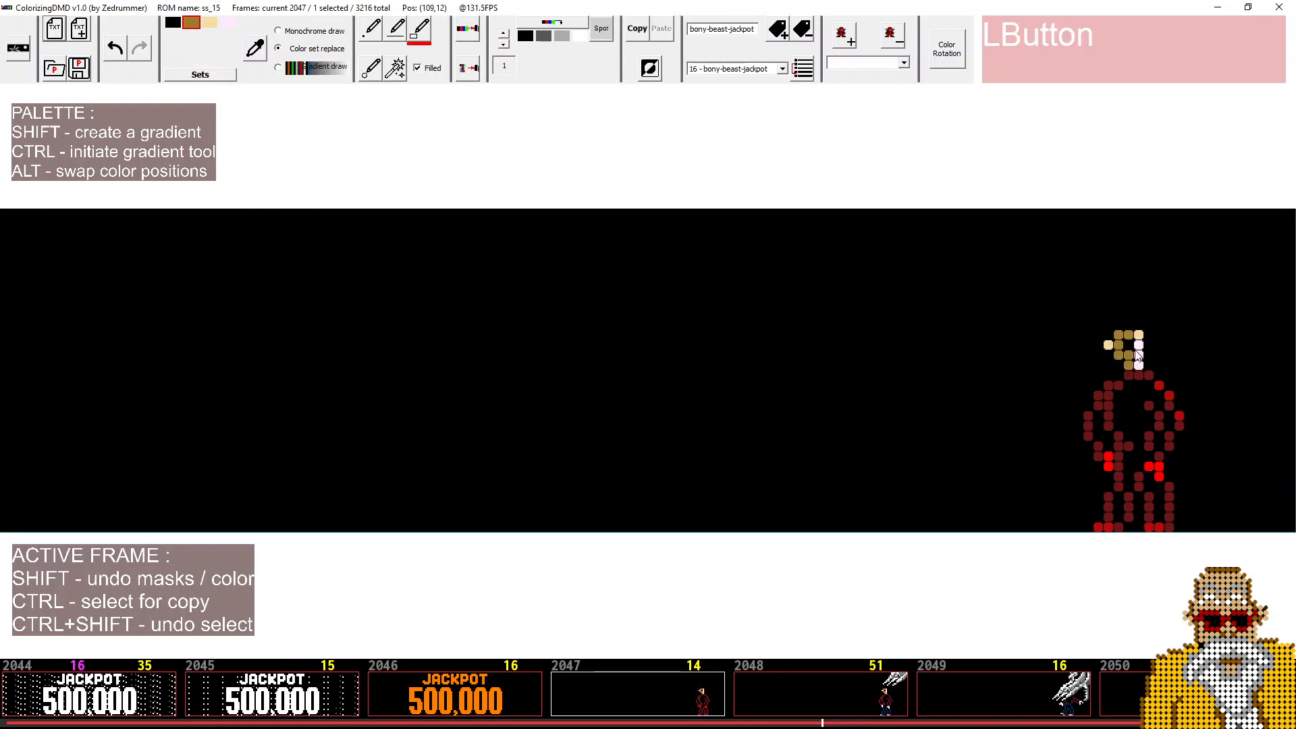
{"action": "left_click", "coordinate": [1154, 468]}
{"action": "left_click", "coordinate": [199, 73]}
{"action": "left_click", "coordinate": [346, 220]}
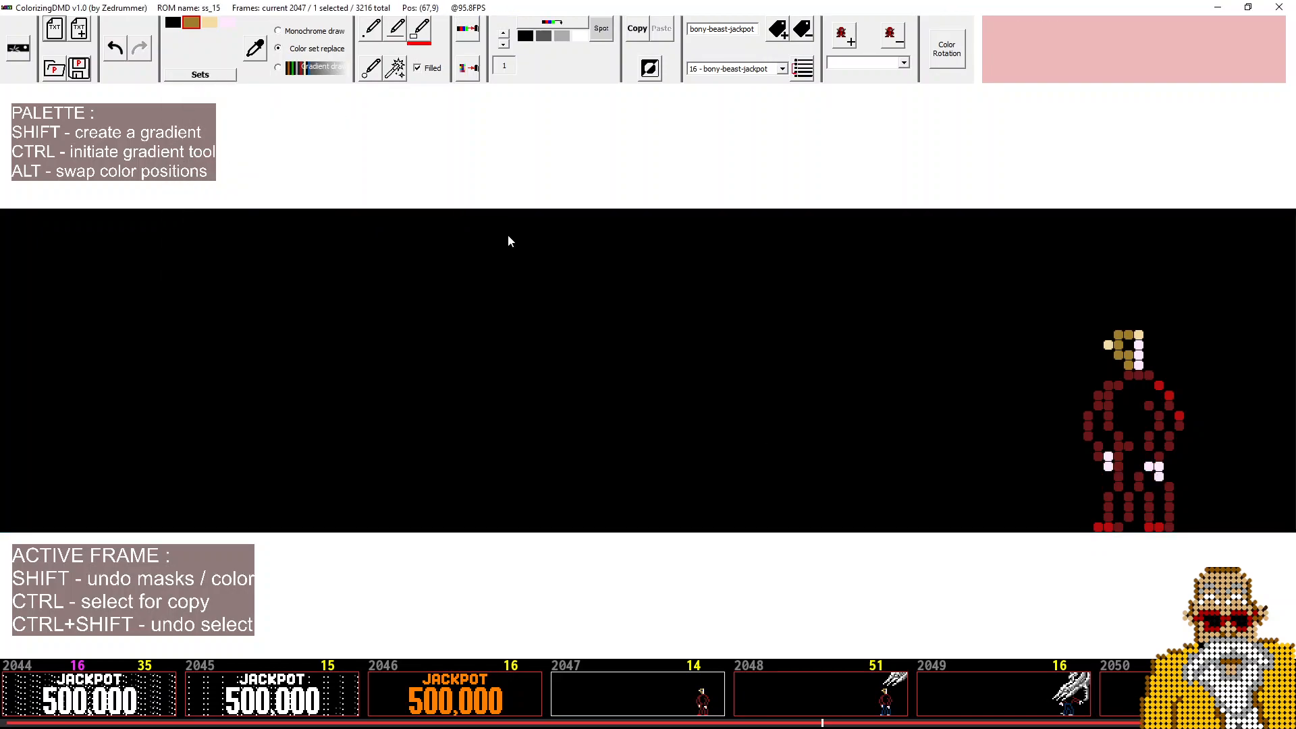
Check the clothing and shoe colours of the figure in frame 2048 and return to frame 2047
{"action": "left_click", "coordinate": [803, 696]}
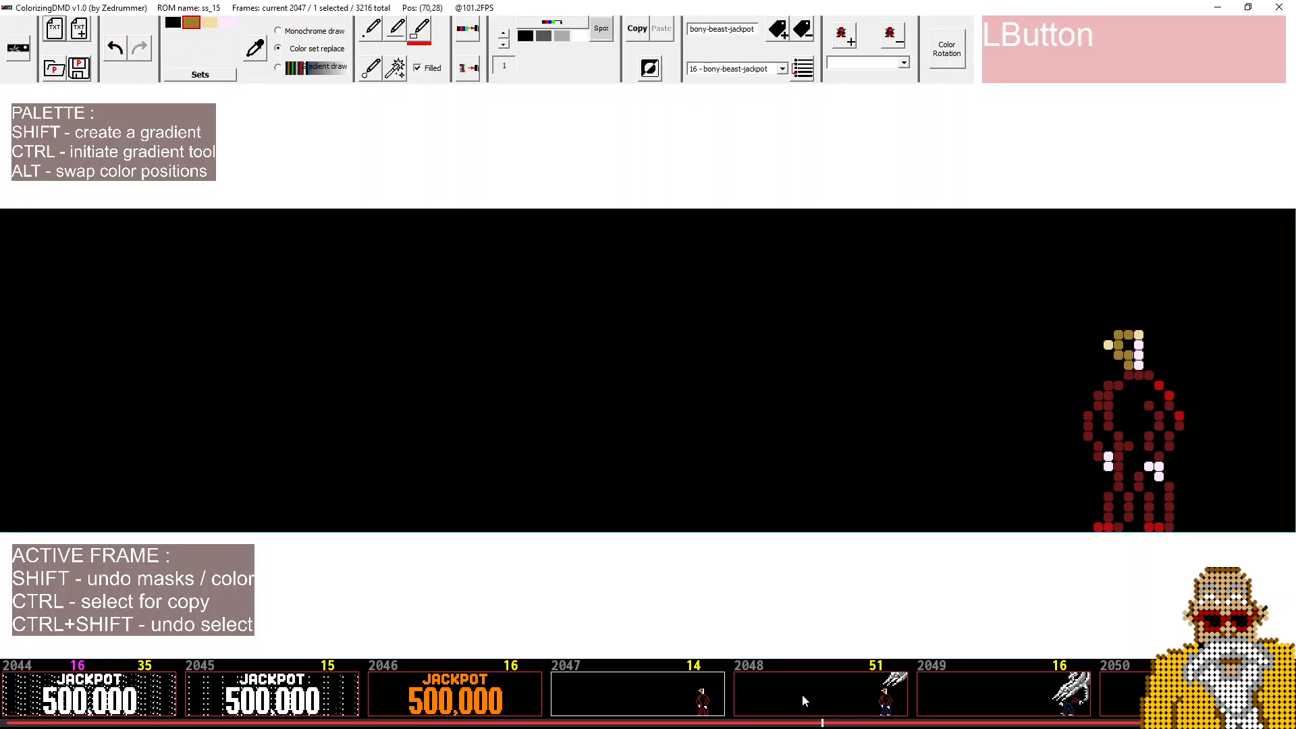
{"action": "left_click", "coordinate": [980, 716]}
{"action": "left_click", "coordinate": [1131, 695]}
{"action": "left_click", "coordinate": [886, 702]}
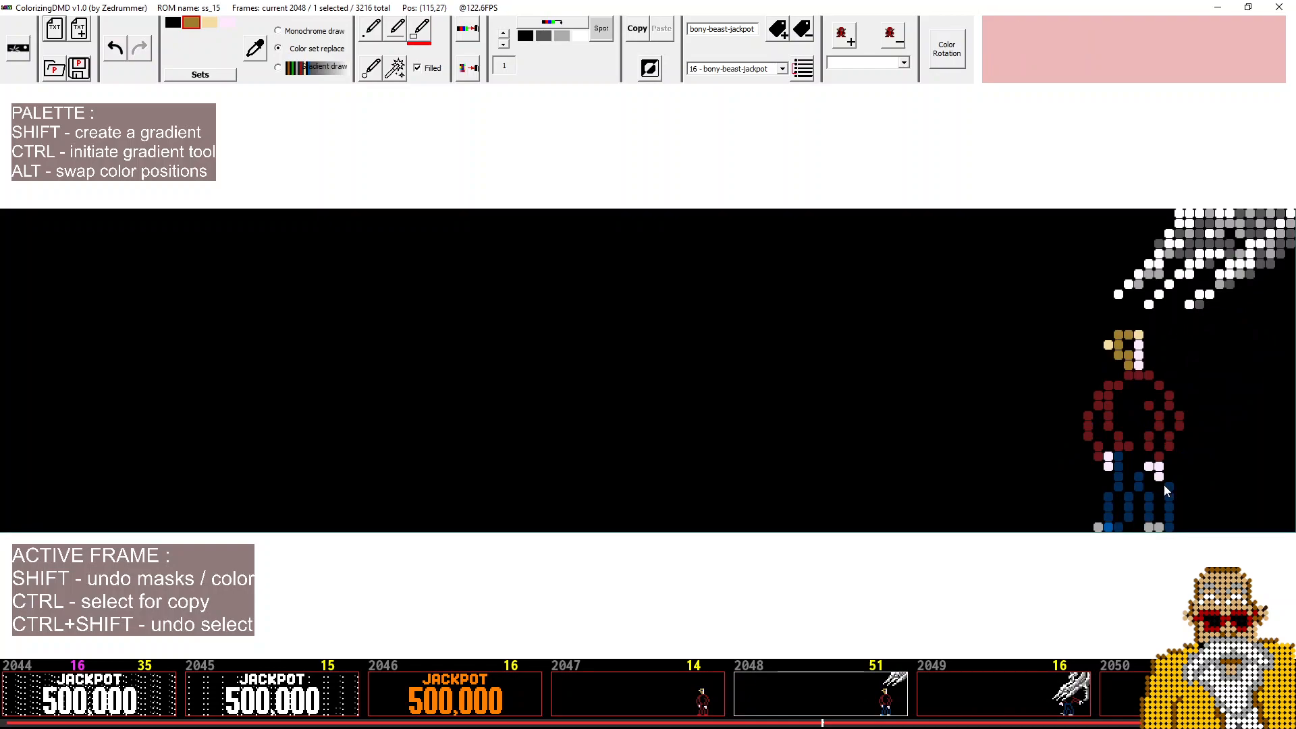
{"action": "left_click", "coordinate": [630, 709]}
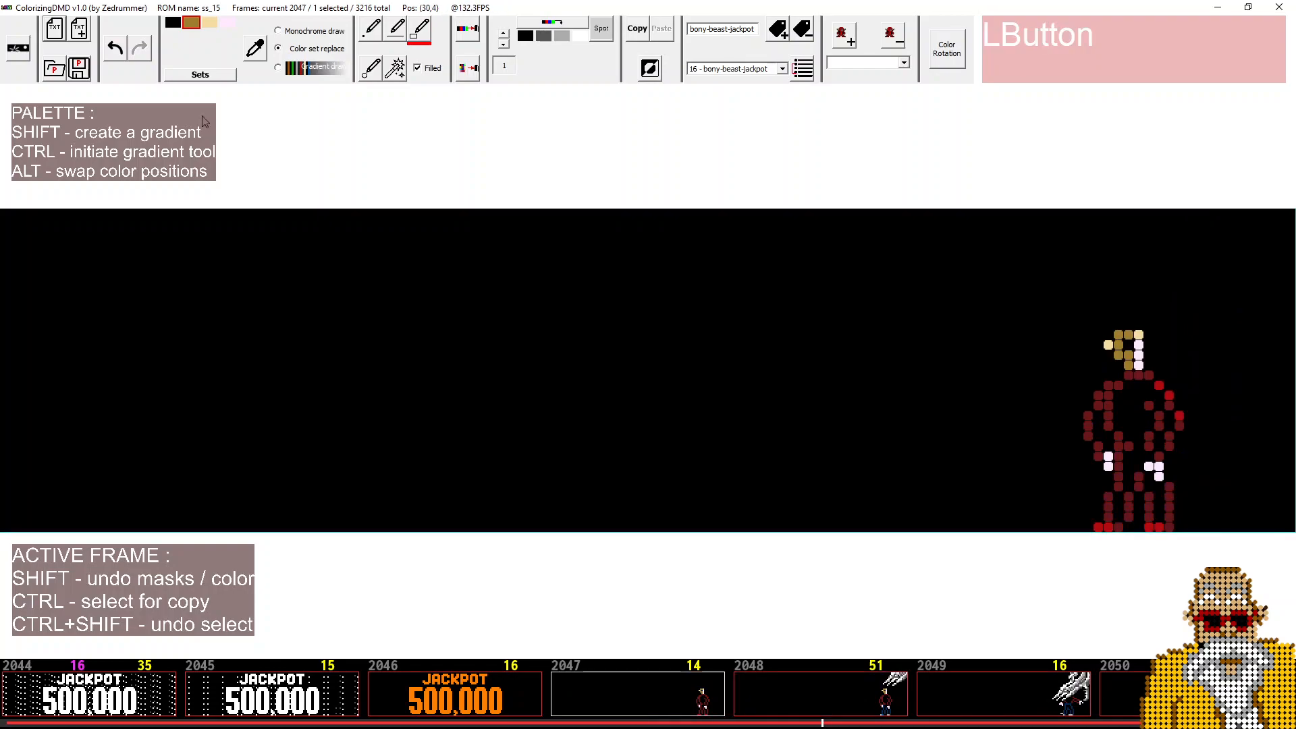
Load the saved black-to-green colour set and recolour the figure's trousers with it
{"action": "left_click", "coordinate": [228, 24]}
{"action": "left_click", "coordinate": [200, 73]}
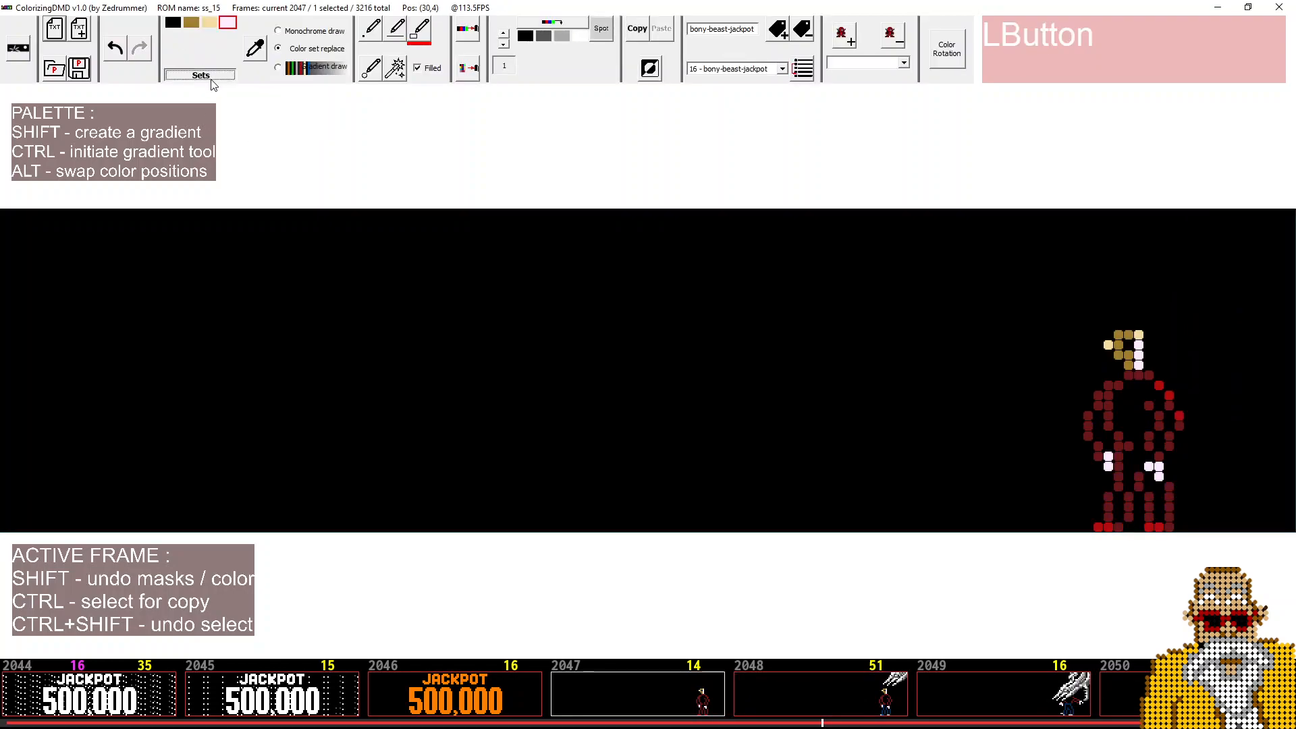
{"action": "left_click", "coordinate": [218, 238]}
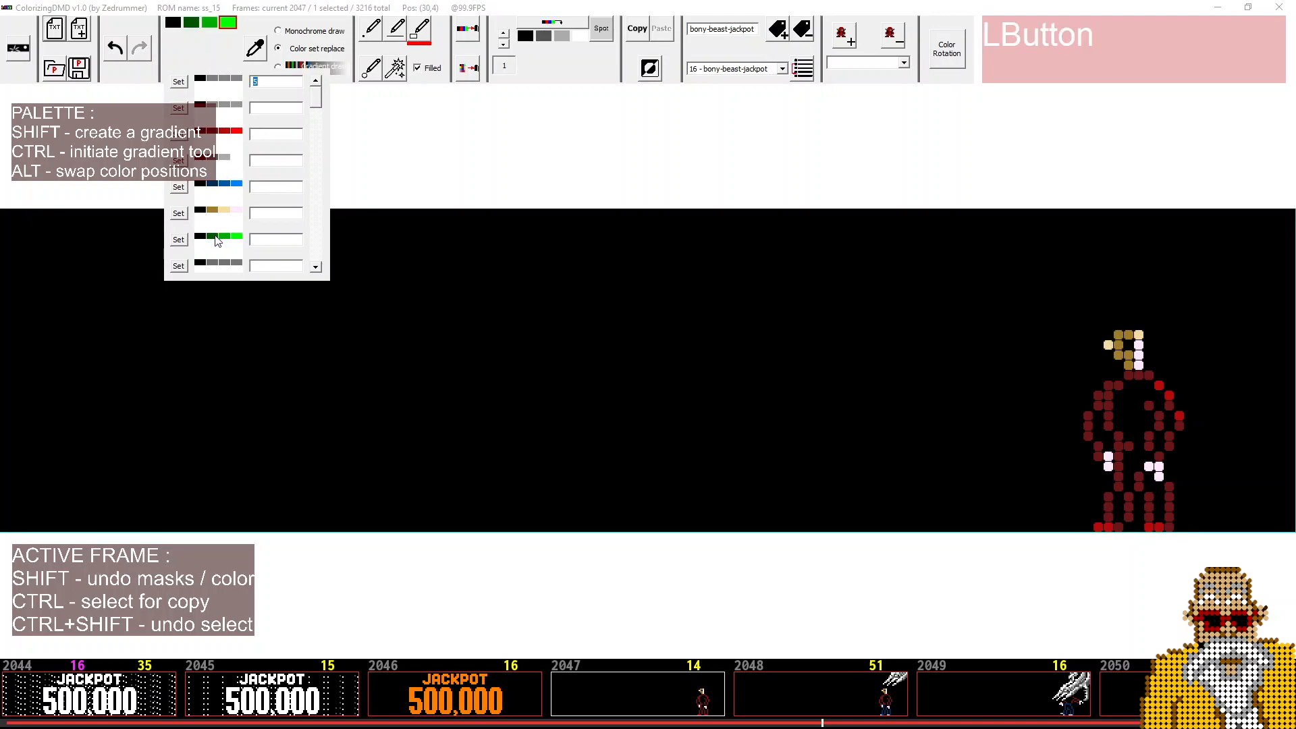
{"action": "mouse_move", "coordinate": [1126, 447]}
{"action": "left_mouse_down"}
{"action": "mouse_move", "coordinate": [1120, 528]}
{"action": "mouse_move", "coordinate": [1127, 513]}
{"action": "mouse_move", "coordinate": [1107, 520]}
{"action": "mouse_move", "coordinate": [1139, 481]}
{"action": "mouse_move", "coordinate": [1150, 520]}
{"action": "mouse_move", "coordinate": [1171, 487]}
{"action": "mouse_move", "coordinate": [1178, 528]}
{"action": "mouse_move", "coordinate": [1186, 503]}
{"action": "left_mouse_up"}
Load the black-to-white grey colour set and recolour both of the figure's shoes grey
{"action": "left_click", "coordinate": [199, 75]}
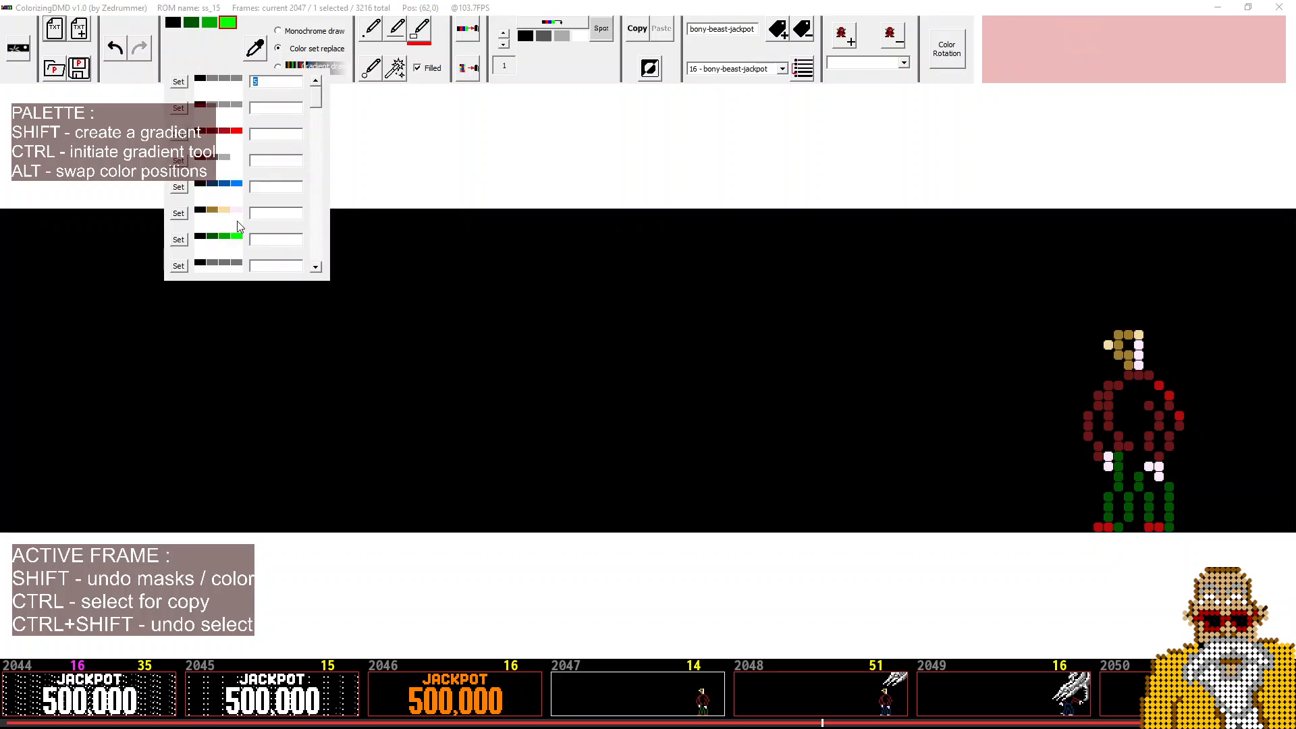
{"action": "left_click", "coordinate": [232, 158]}
{"action": "left_click", "coordinate": [1107, 524]}
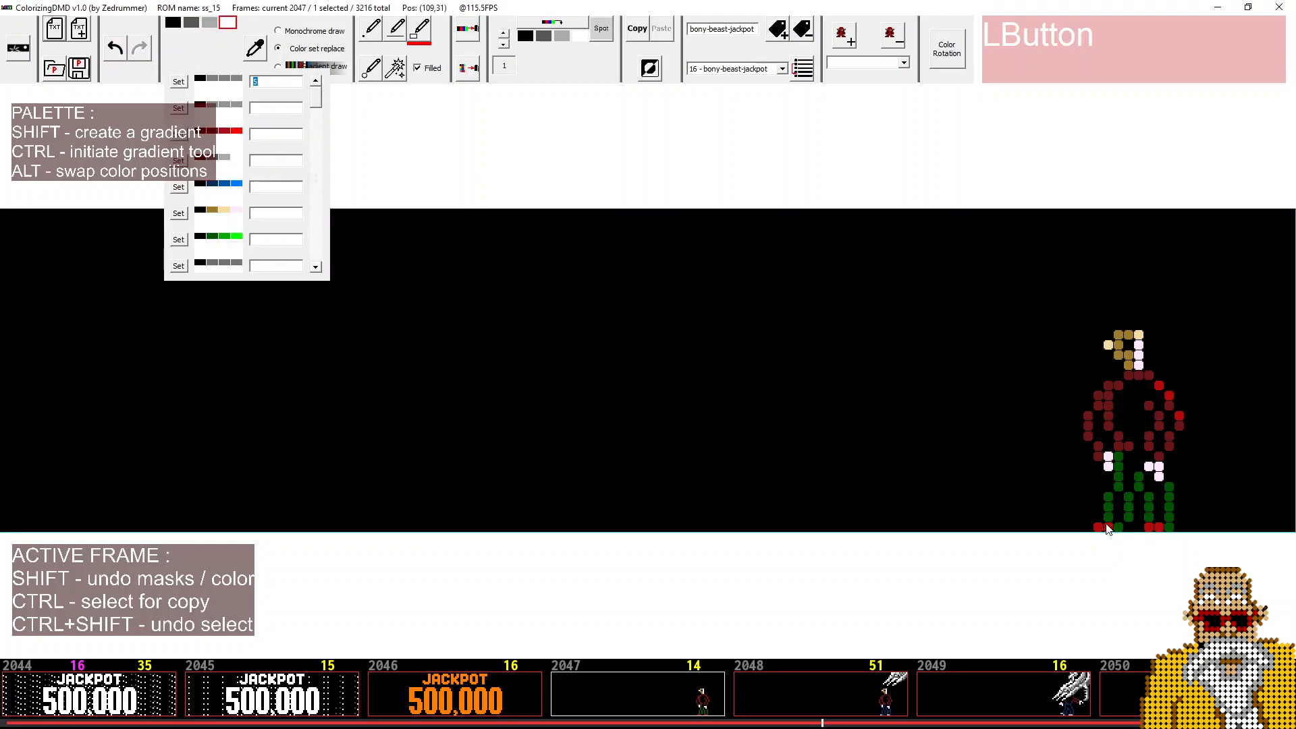
{"action": "left_click_drag", "start_coordinate": [1158, 531], "coordinate": [1149, 528]}
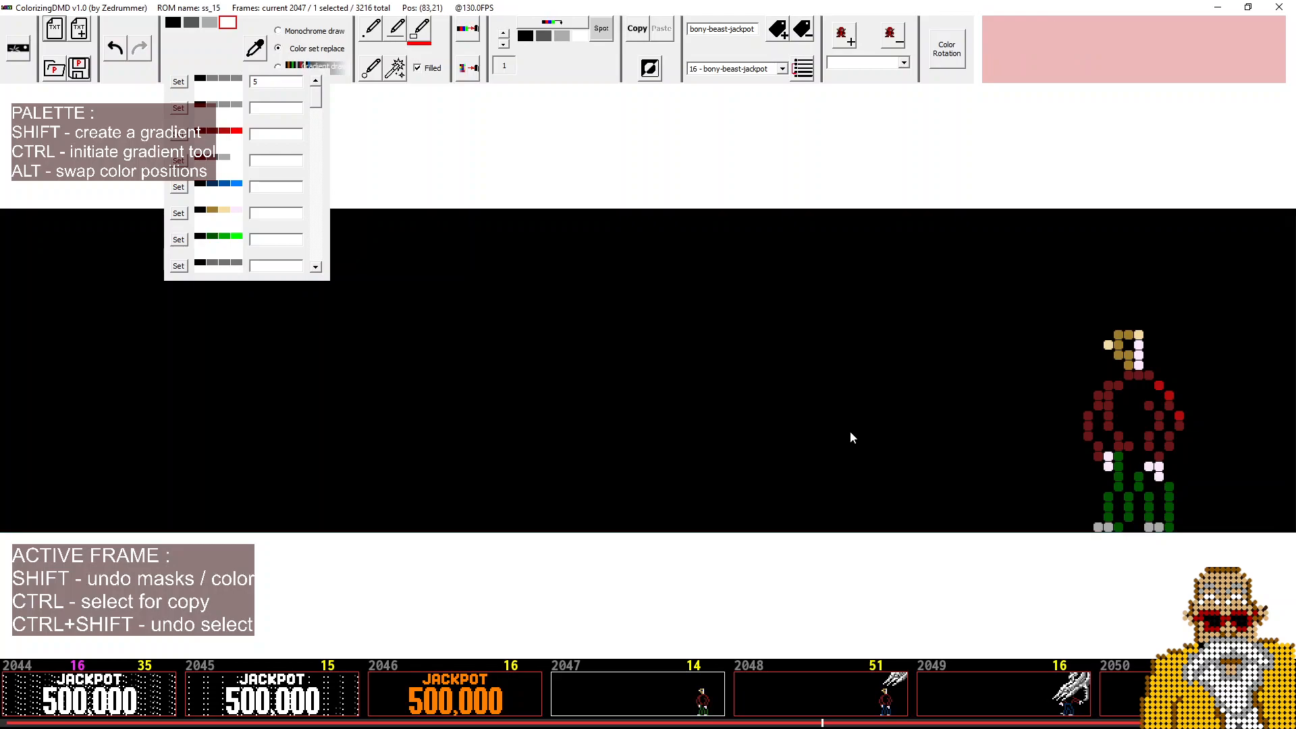
{"action": "mouse_move", "coordinate": [695, 324]}
{"action": "left_mouse_down"}
{"action": "mouse_move", "coordinate": [662, 286]}
{"action": "mouse_move", "coordinate": [404, 120]}
{"action": "left_mouse_up"}
{"action": "left_click", "coordinate": [209, 46]}
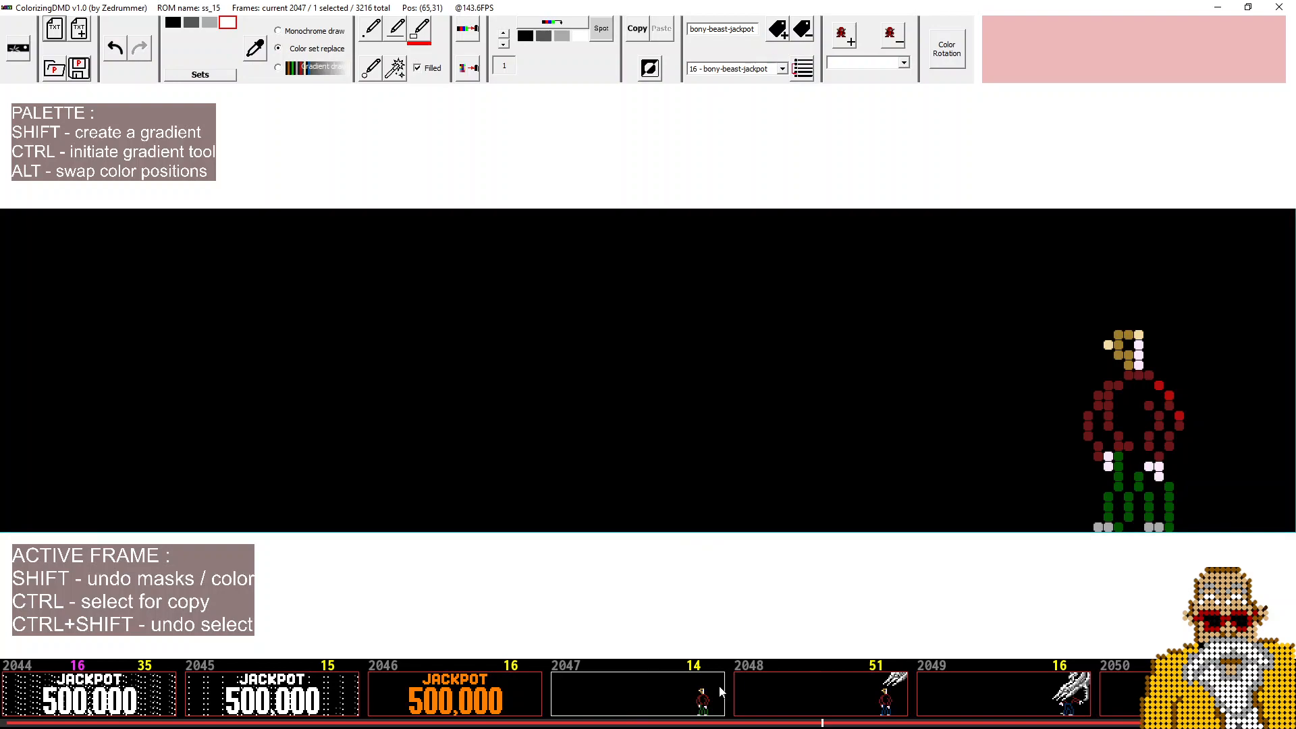
{"action": "left_click", "coordinate": [784, 694]}
{"action": "left_click", "coordinate": [662, 694]}
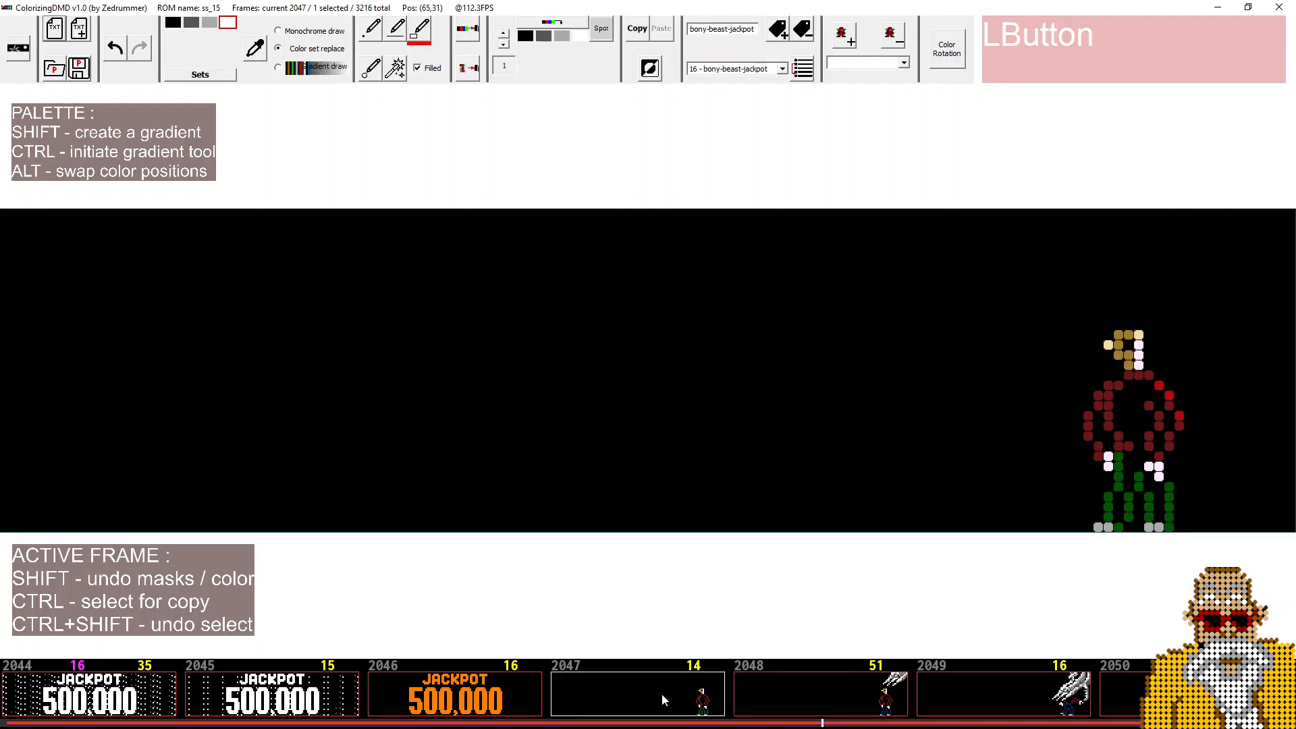
Compare the figure's clothing and trouser colours across frames 2047 to 2050
{"action": "left_click", "coordinate": [873, 685]}
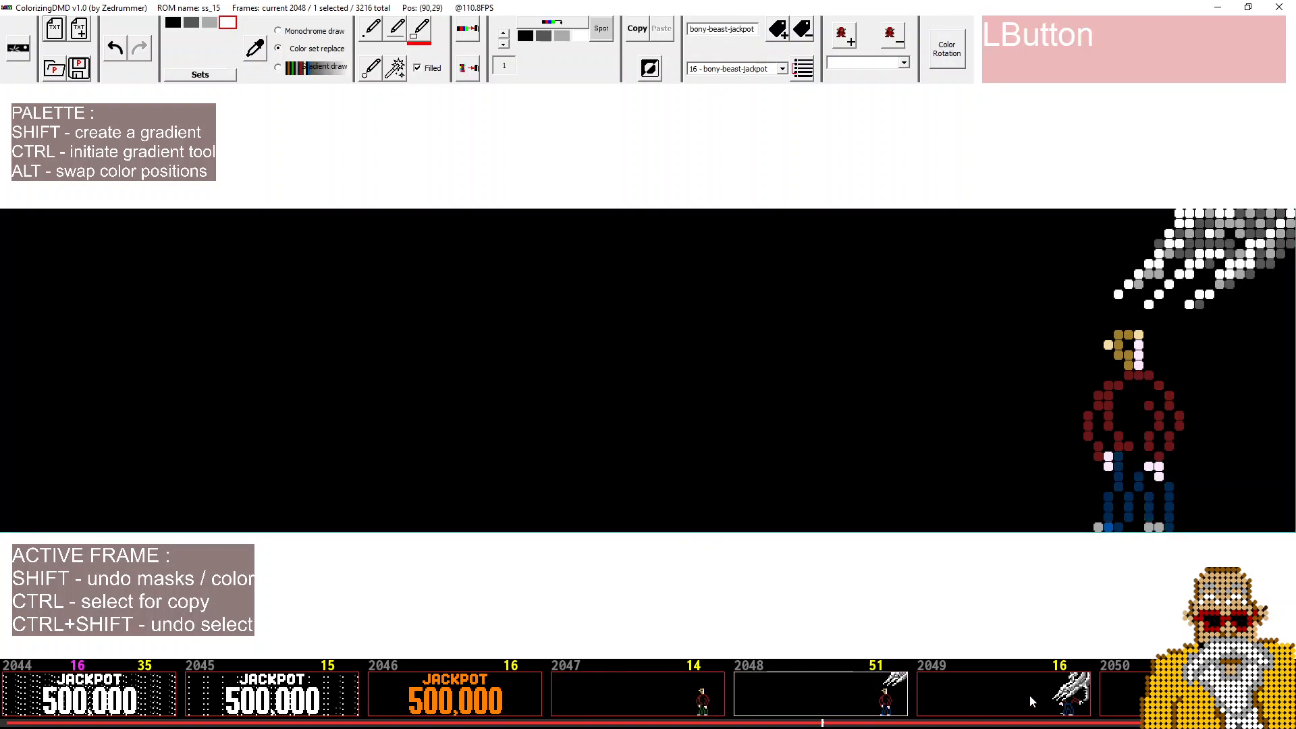
{"action": "left_click", "coordinate": [1027, 695]}
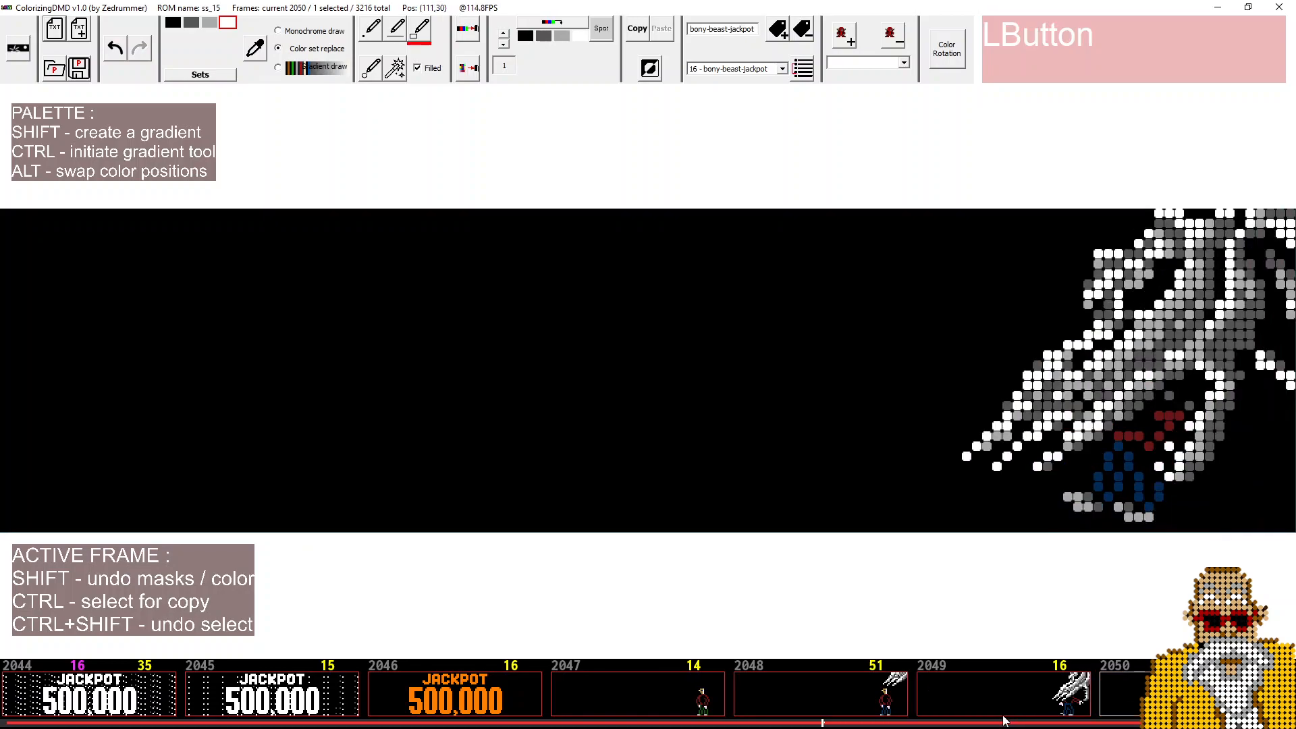
{"action": "left_click", "coordinate": [787, 703]}
{"action": "left_click", "coordinate": [647, 712]}
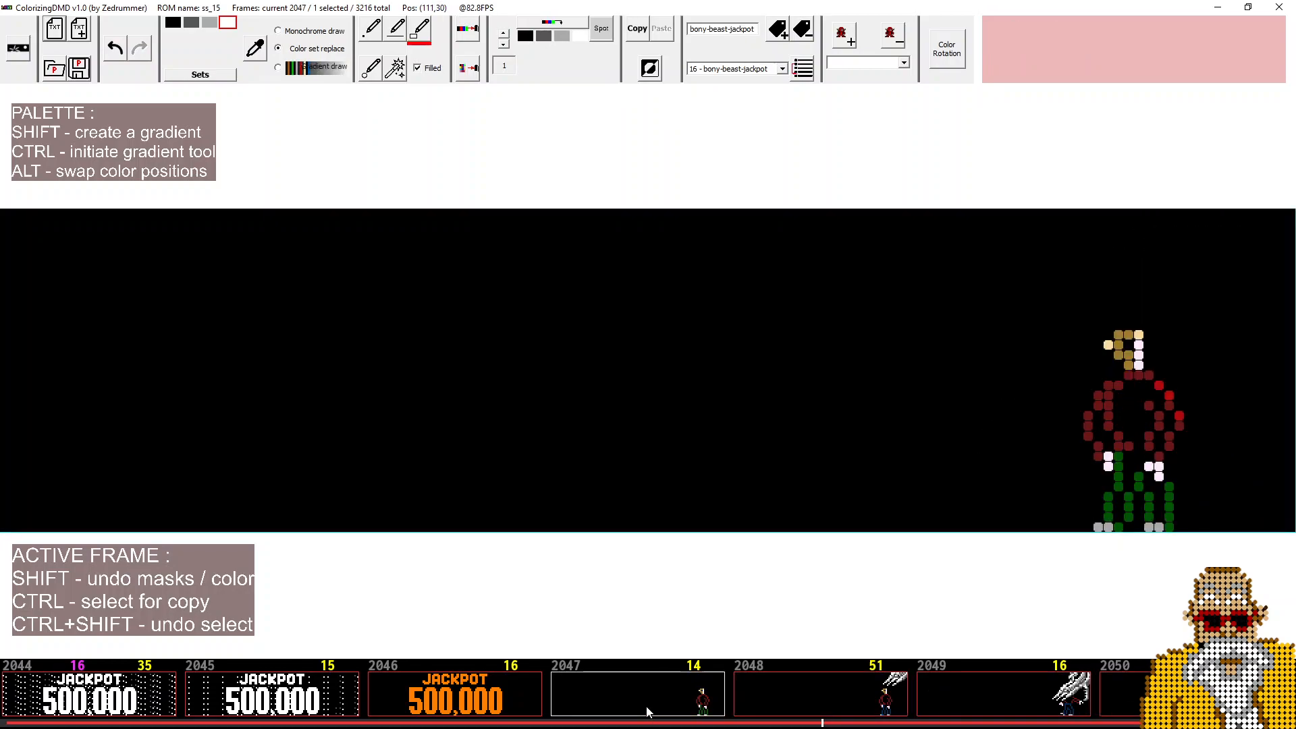
{"action": "left_click", "coordinate": [775, 702]}
{"action": "left_click", "coordinate": [1035, 710]}
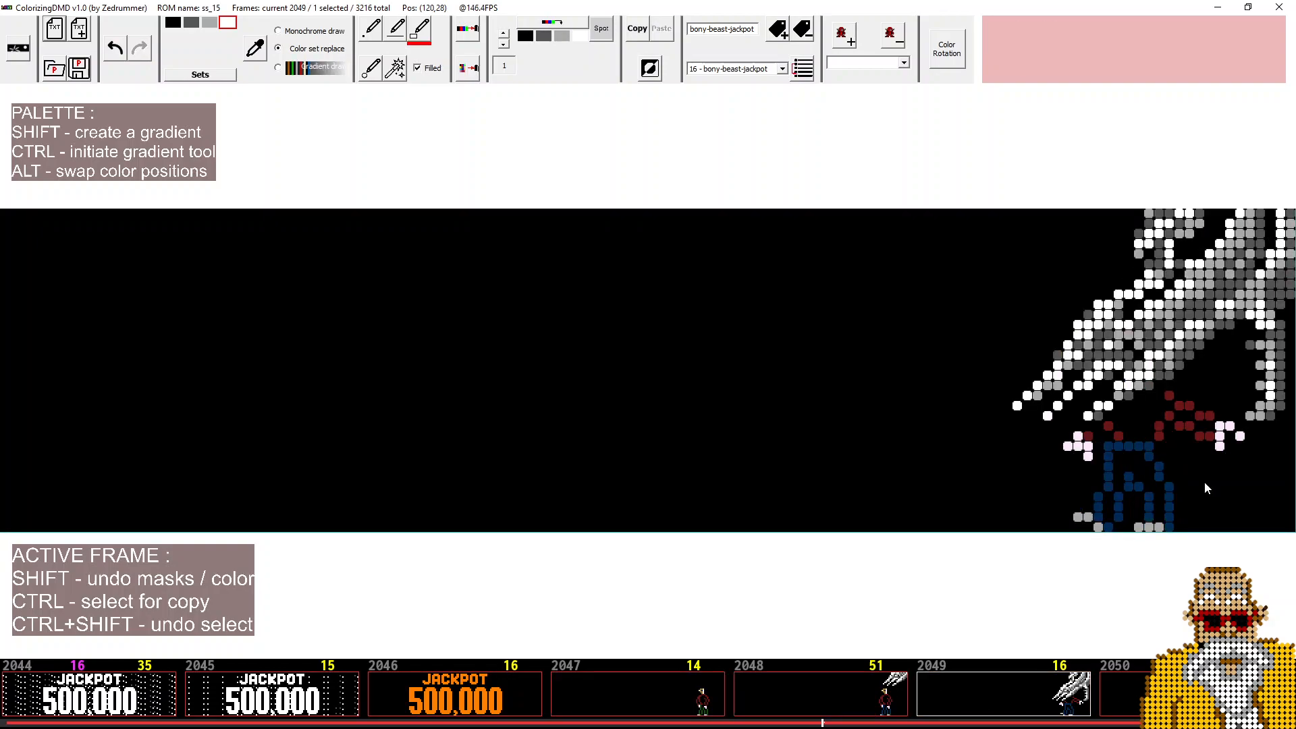
{"action": "left_click", "coordinate": [829, 698]}
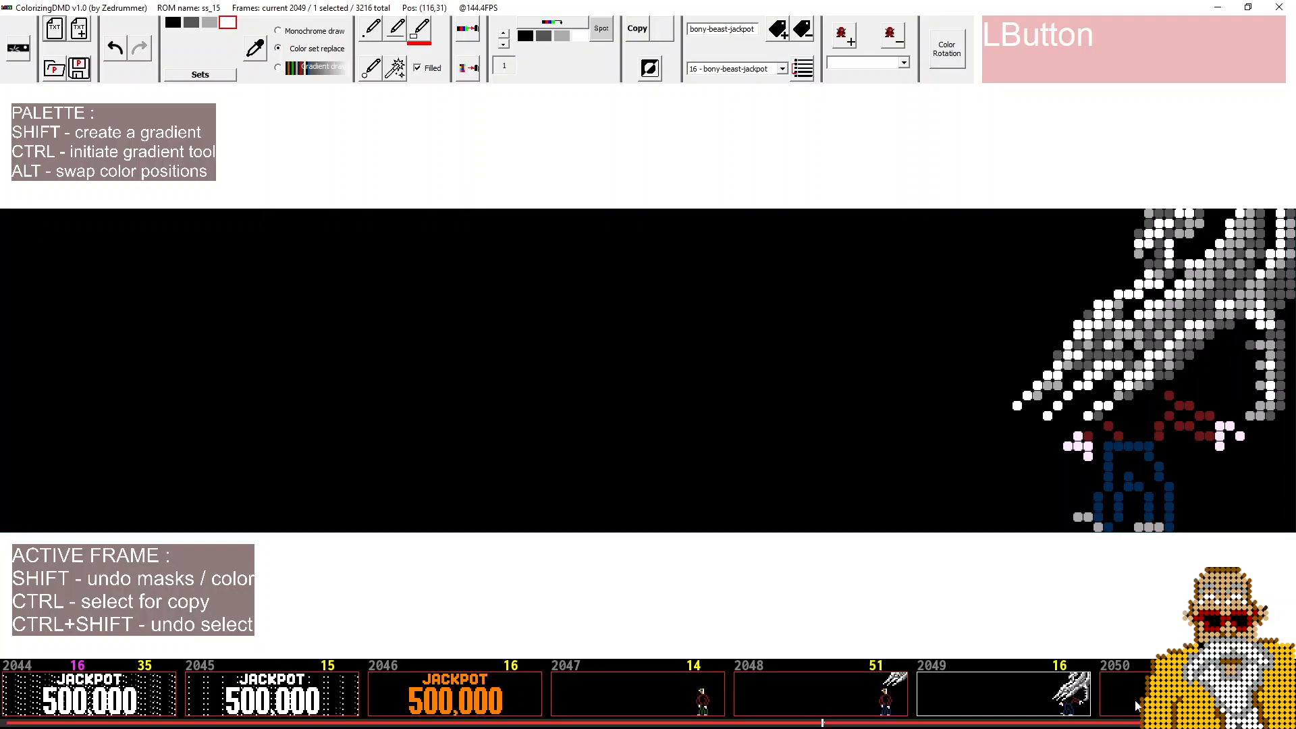
{"action": "left_click", "coordinate": [644, 694]}
{"action": "left_click", "coordinate": [811, 697]}
{"action": "left_click", "coordinate": [674, 697]}
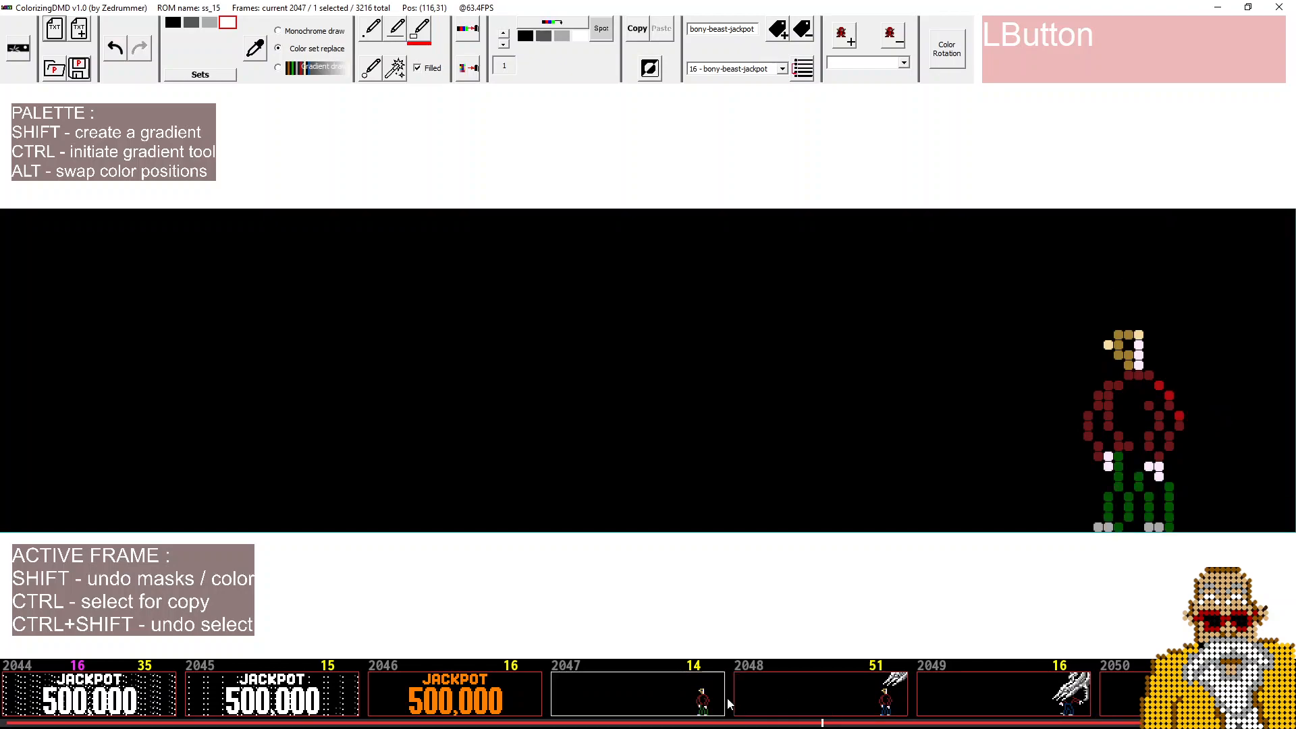
{"action": "left_click", "coordinate": [802, 699]}
{"action": "left_click", "coordinate": [706, 694]}
{"action": "left_click", "coordinate": [796, 688]}
{"action": "left_click", "coordinate": [655, 689]}
{"action": "left_click", "coordinate": [853, 687]}
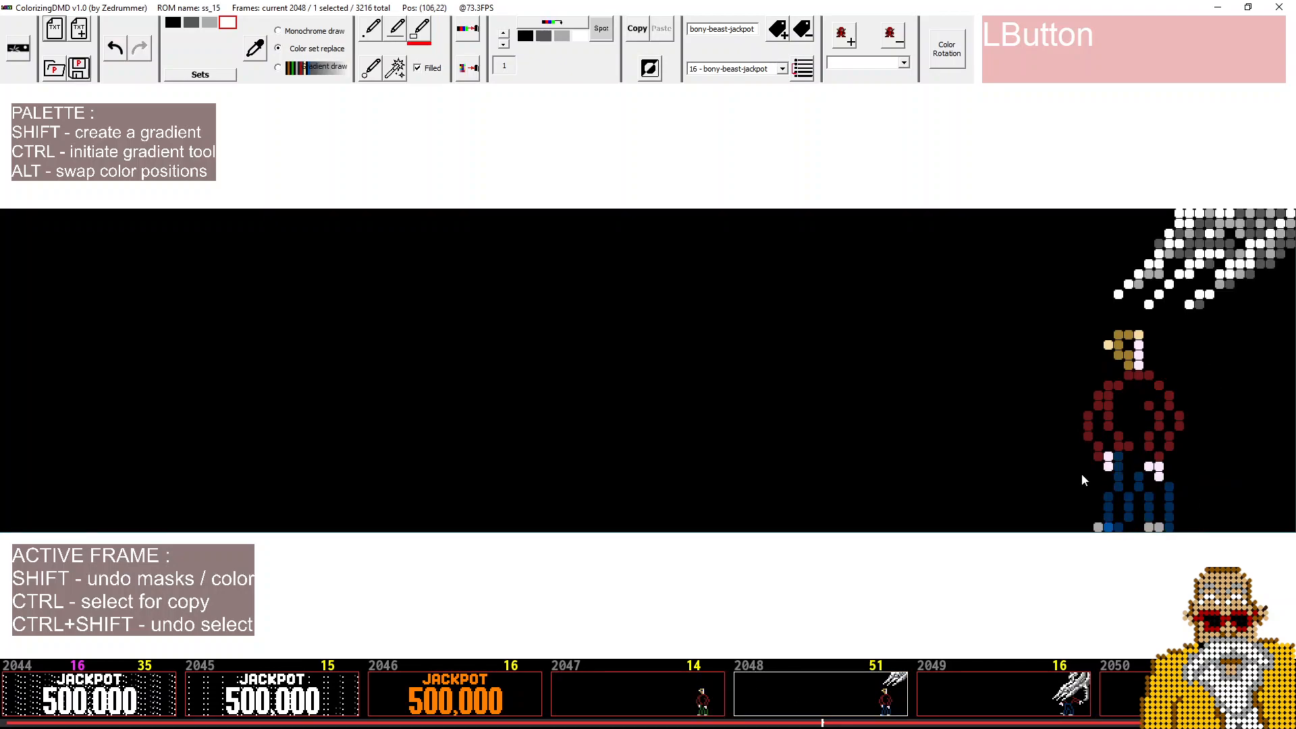
{"action": "left_click", "coordinate": [655, 682]}
{"action": "left_click", "coordinate": [811, 695]}
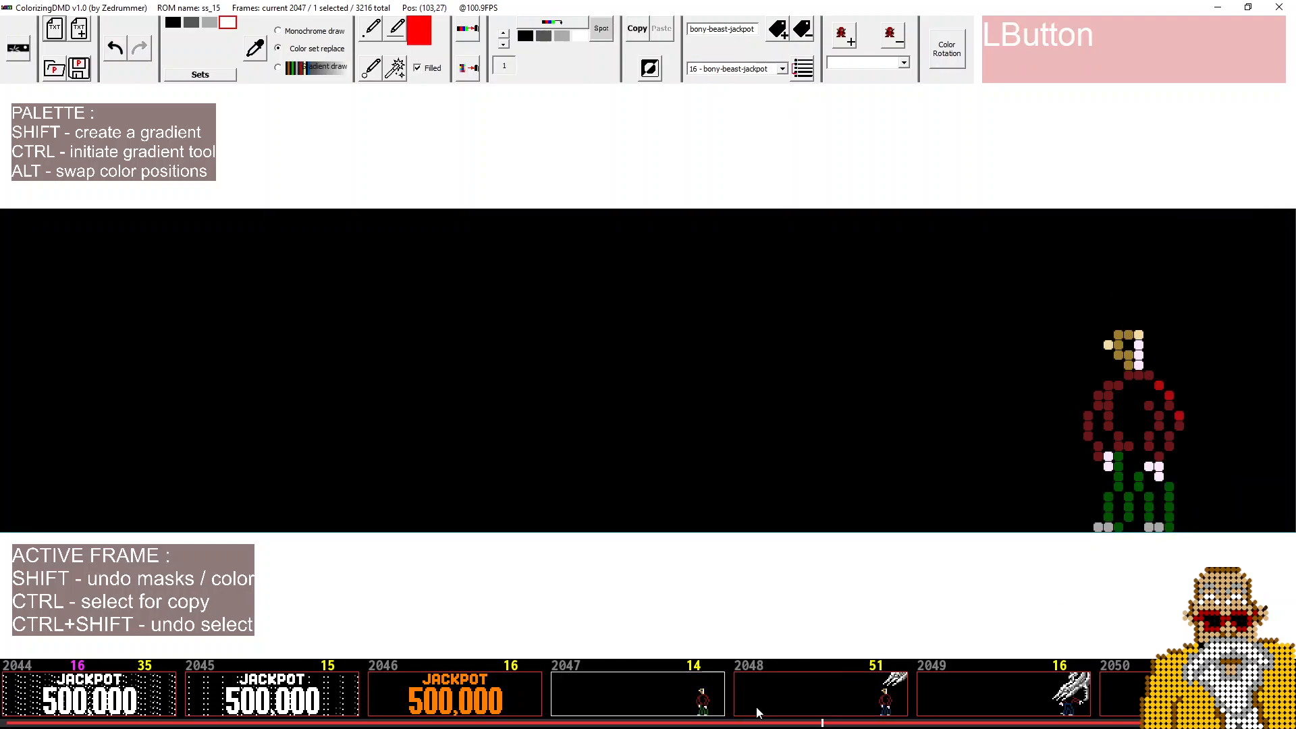
{"action": "left_click", "coordinate": [675, 693], "text": "ctrl"}
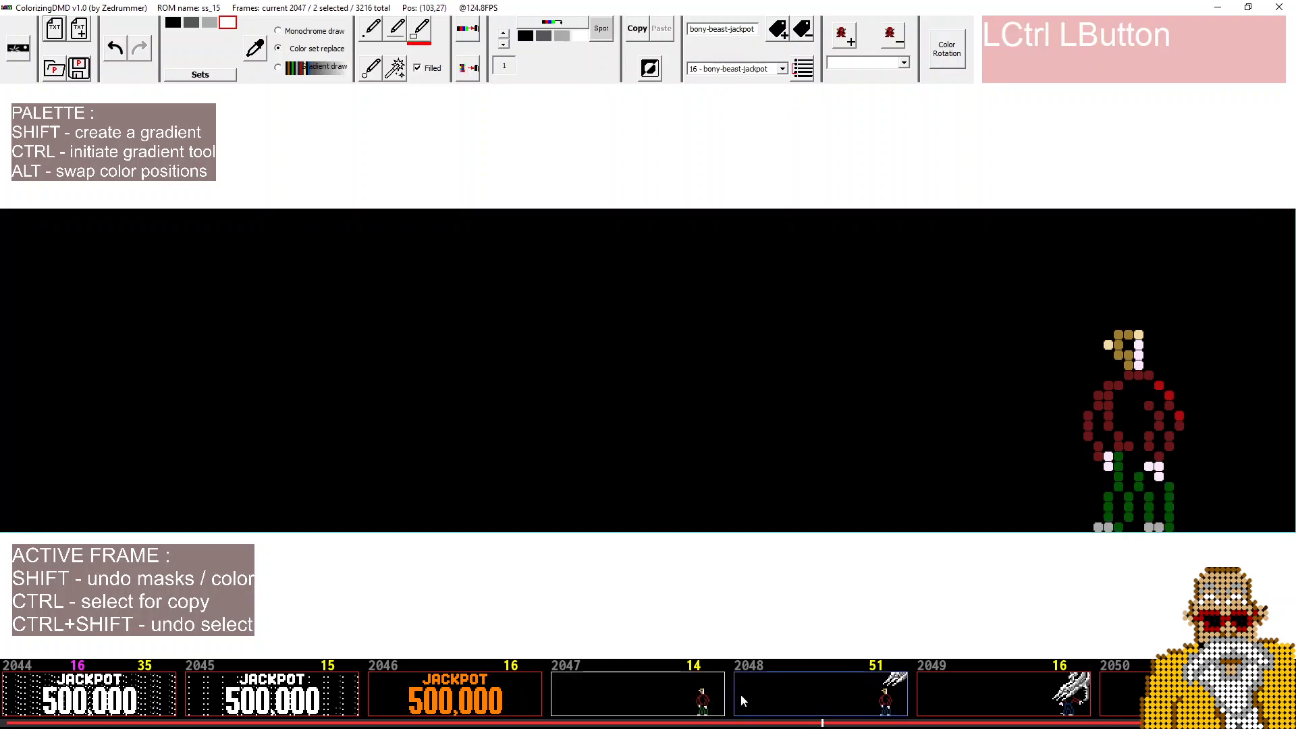
{"action": "left_click", "coordinate": [663, 692]}
{"action": "left_click", "coordinate": [857, 702], "text": "shift"}
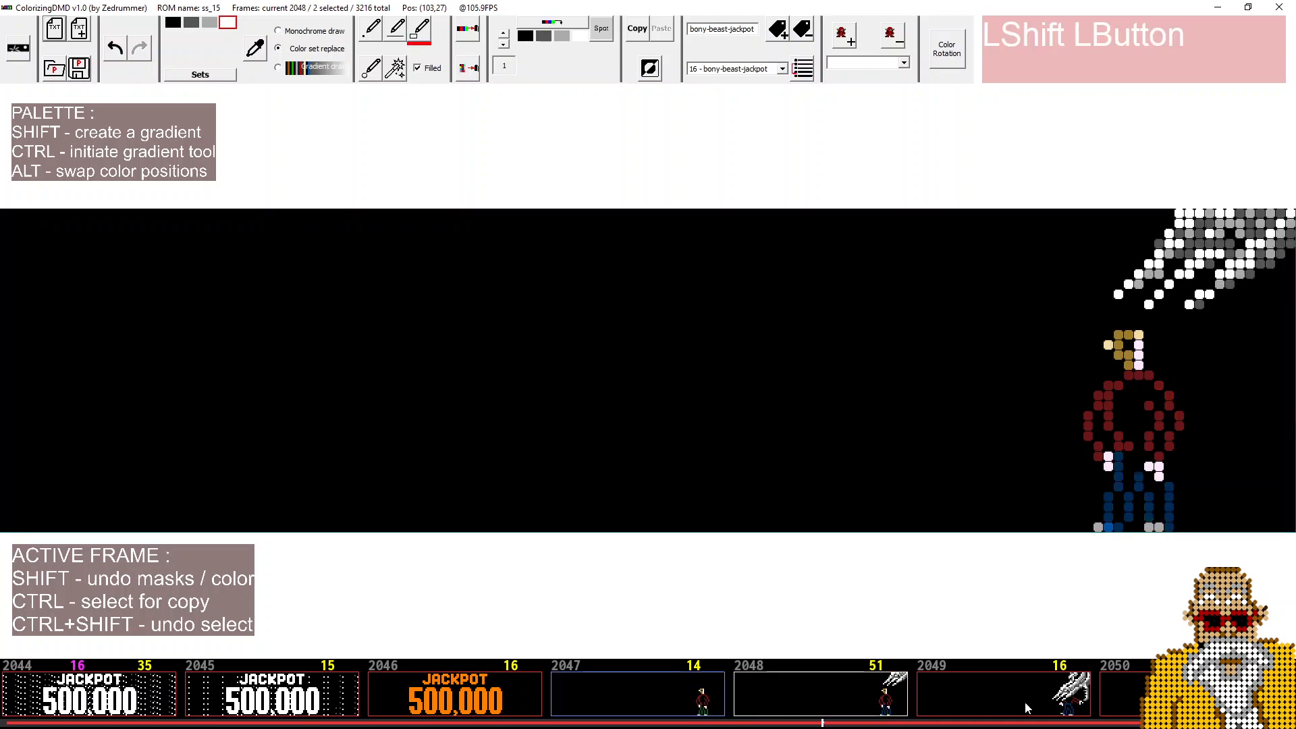
{"action": "left_click", "coordinate": [1024, 703], "text": "shift"}
{"action": "left_click", "coordinate": [1123, 703], "text": "shift"}
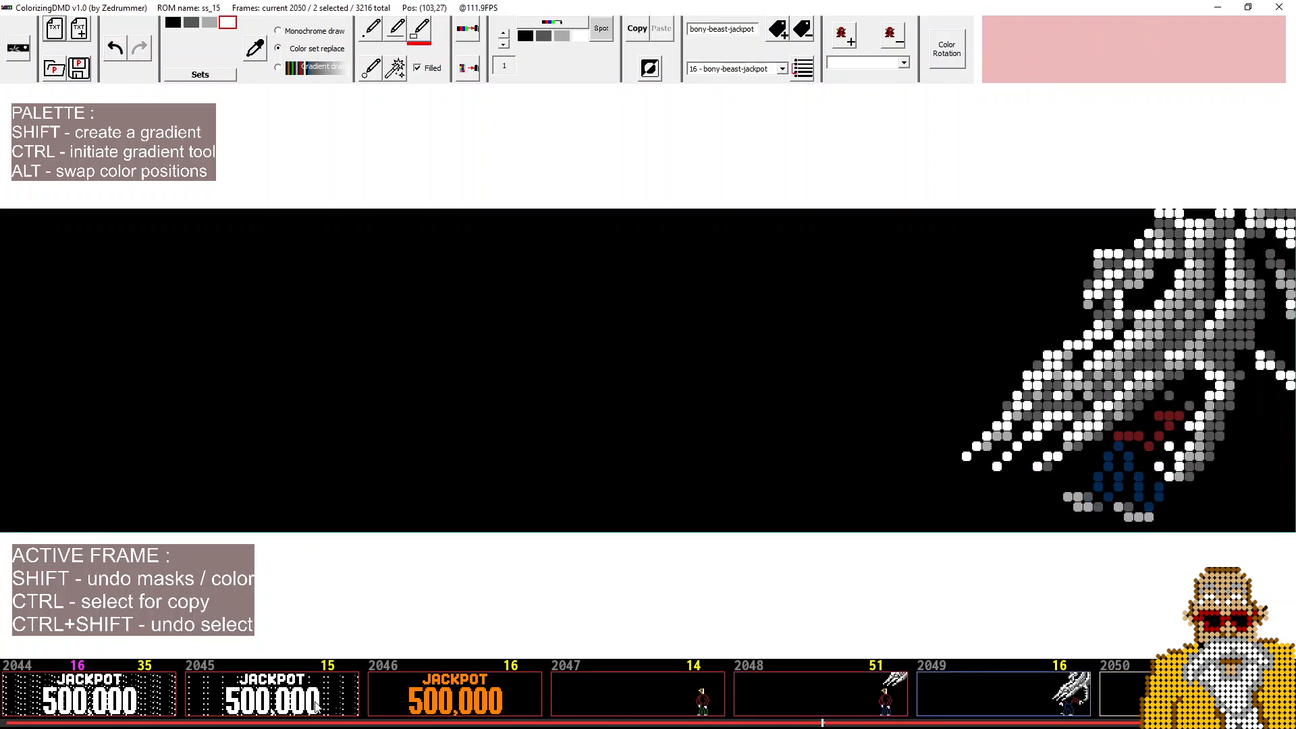
{"action": "left_click", "coordinate": [654, 695]}
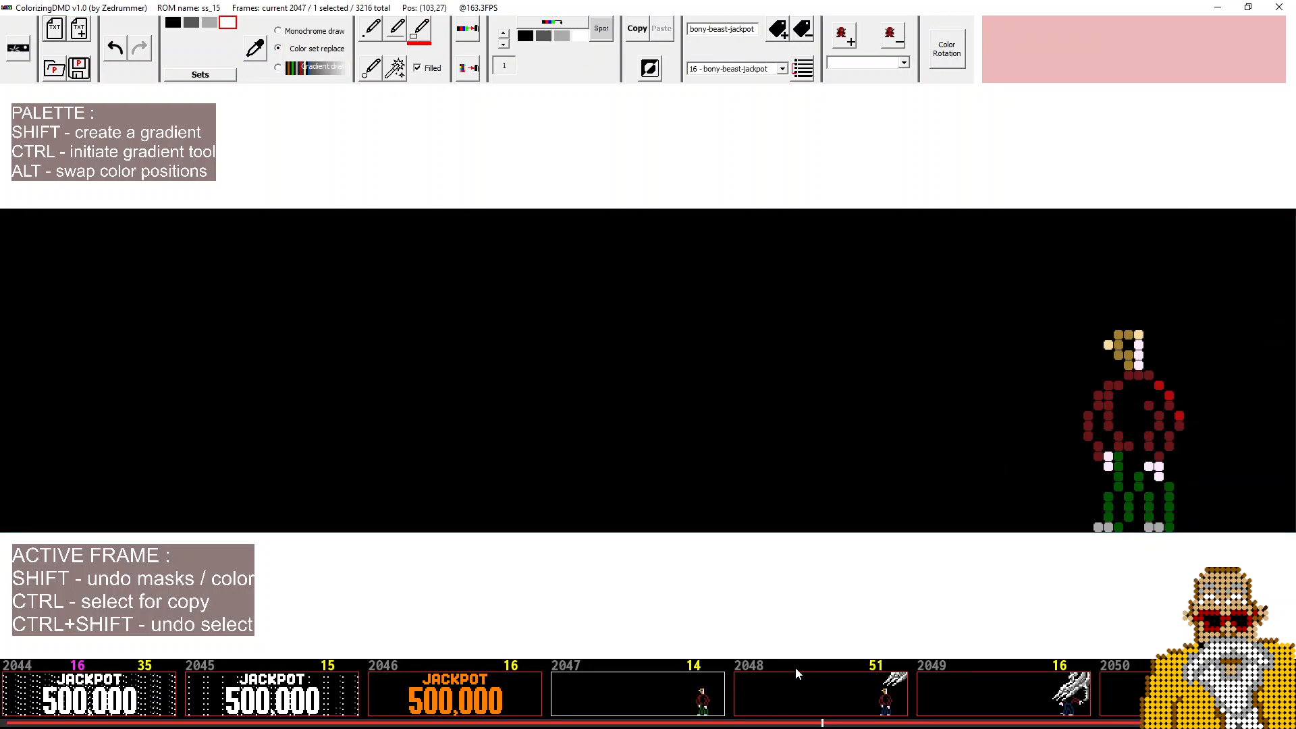
Select frames 2047 and 2048 together and recolour the figure's trousers in both with the black-to-green colour set
{"action": "key", "text": "ctrl"}
{"action": "left_click", "coordinate": [817, 699], "text": "ctrl"}
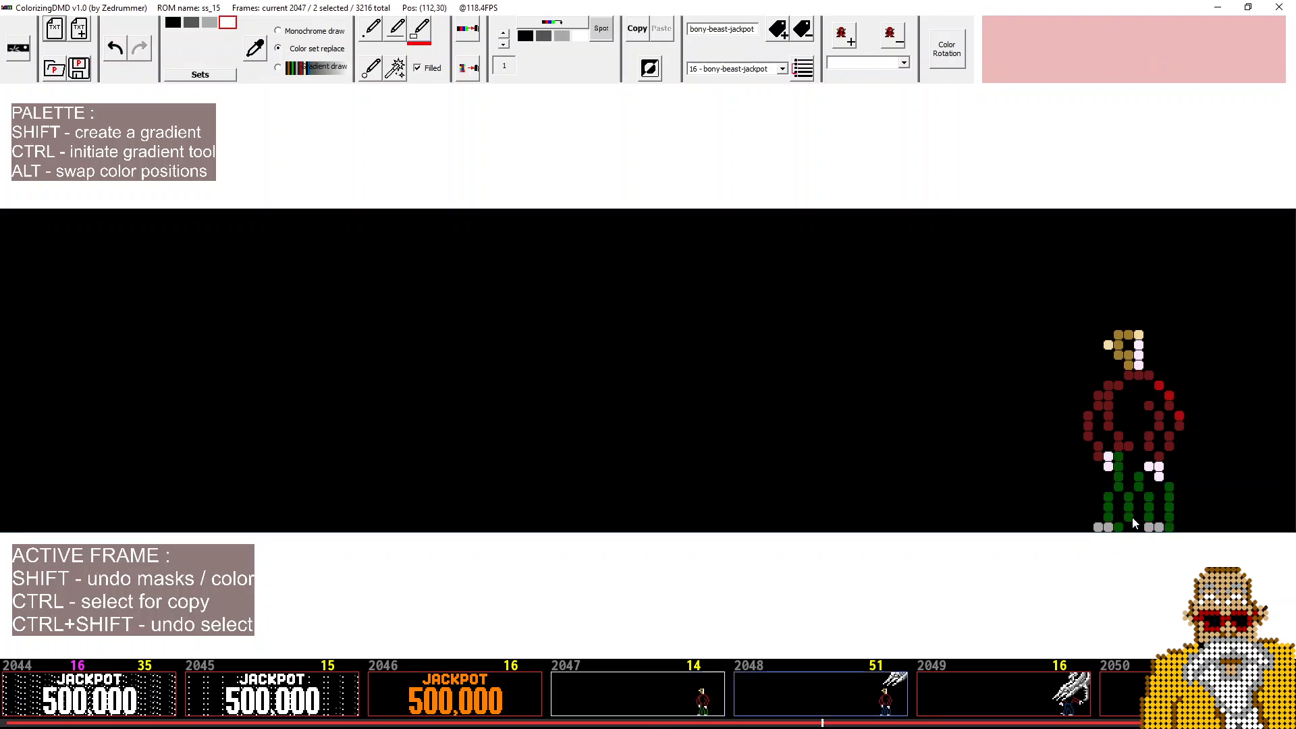
{"action": "left_click", "coordinate": [200, 74]}
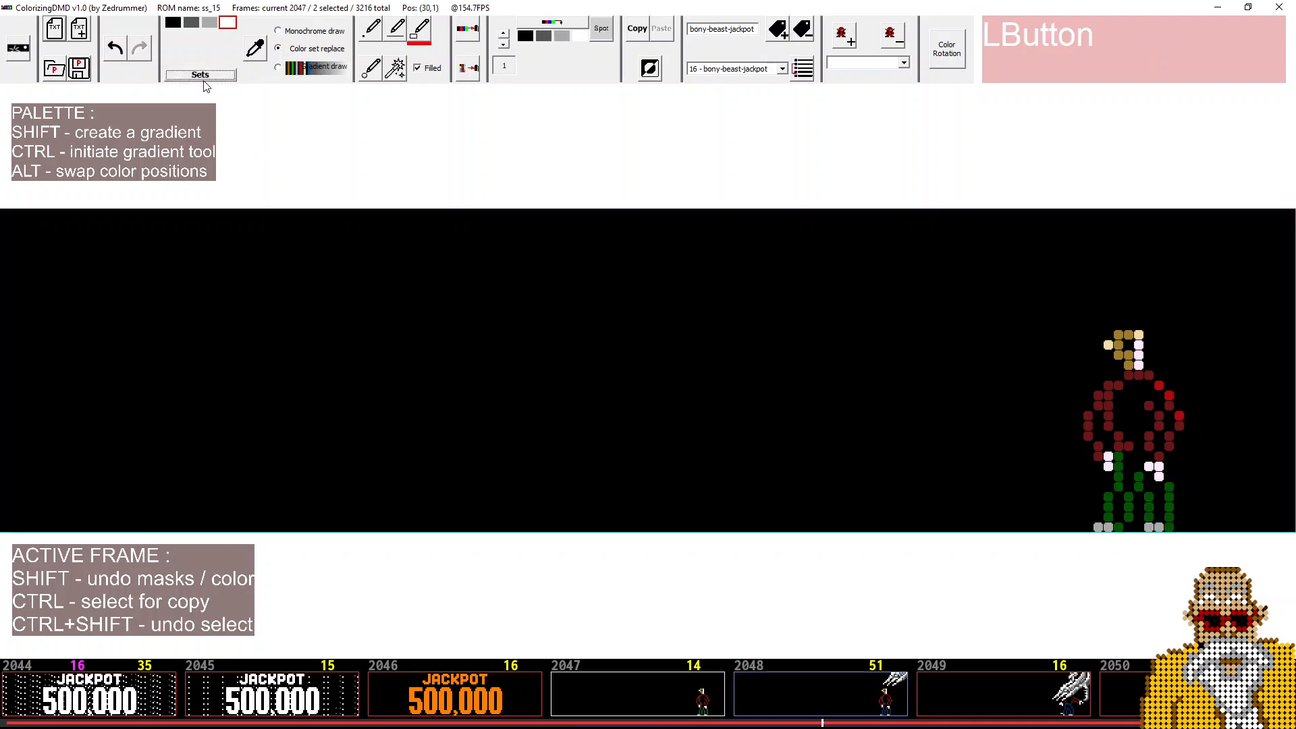
{"action": "left_click", "coordinate": [231, 239]}
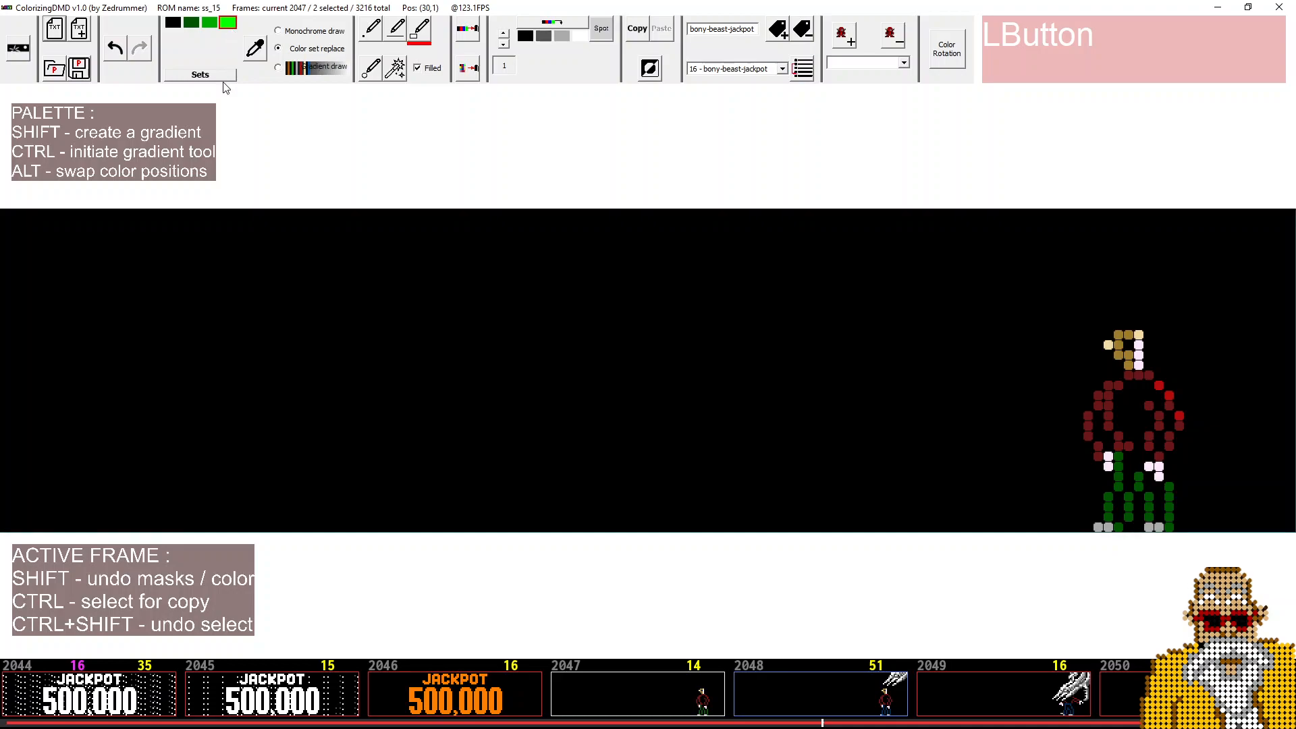
{"action": "left_click", "coordinate": [418, 30]}
{"action": "left_click", "coordinate": [1149, 466]}
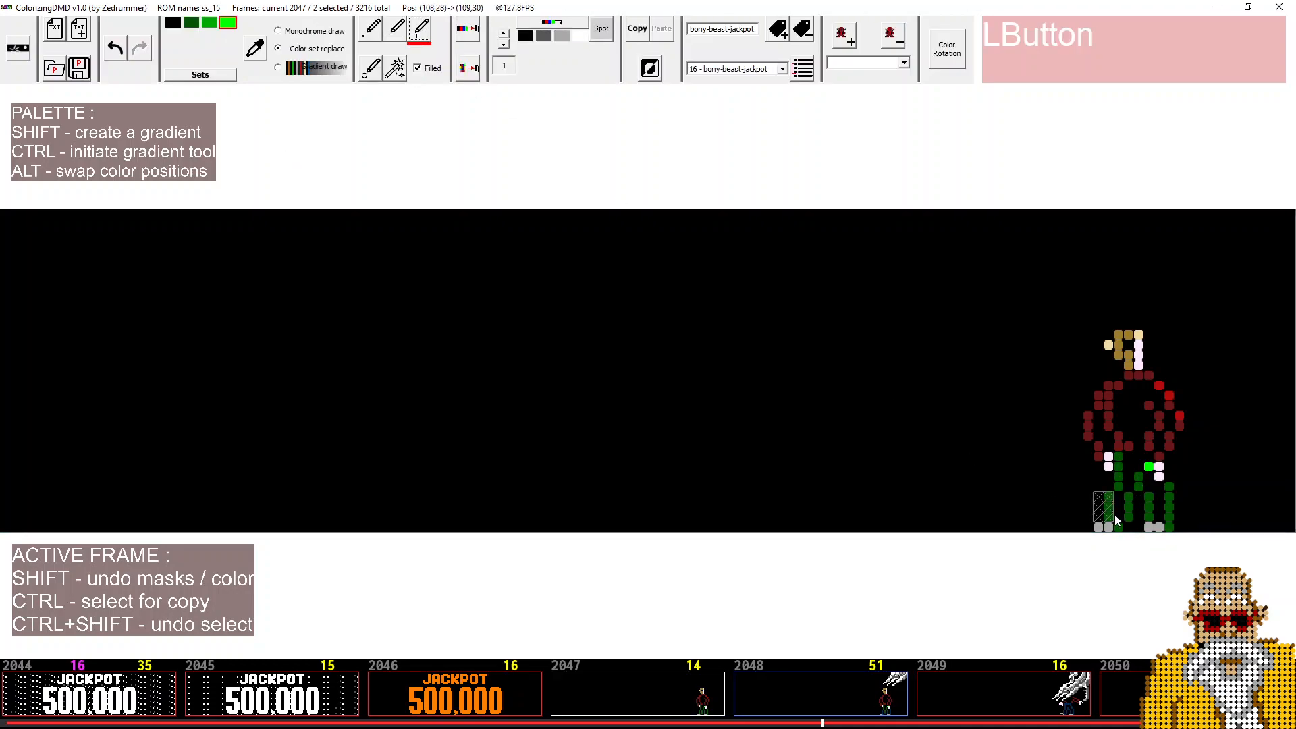
{"action": "mouse_move", "coordinate": [1150, 474]}
{"action": "left_mouse_down"}
{"action": "mouse_move", "coordinate": [1177, 524]}
{"action": "mouse_move", "coordinate": [1173, 507]}
{"action": "left_mouse_up"}
Load the skin-tone colour set and recolour the figure's hand beside the trousers in both selected frames
{"action": "left_click", "coordinate": [200, 74]}
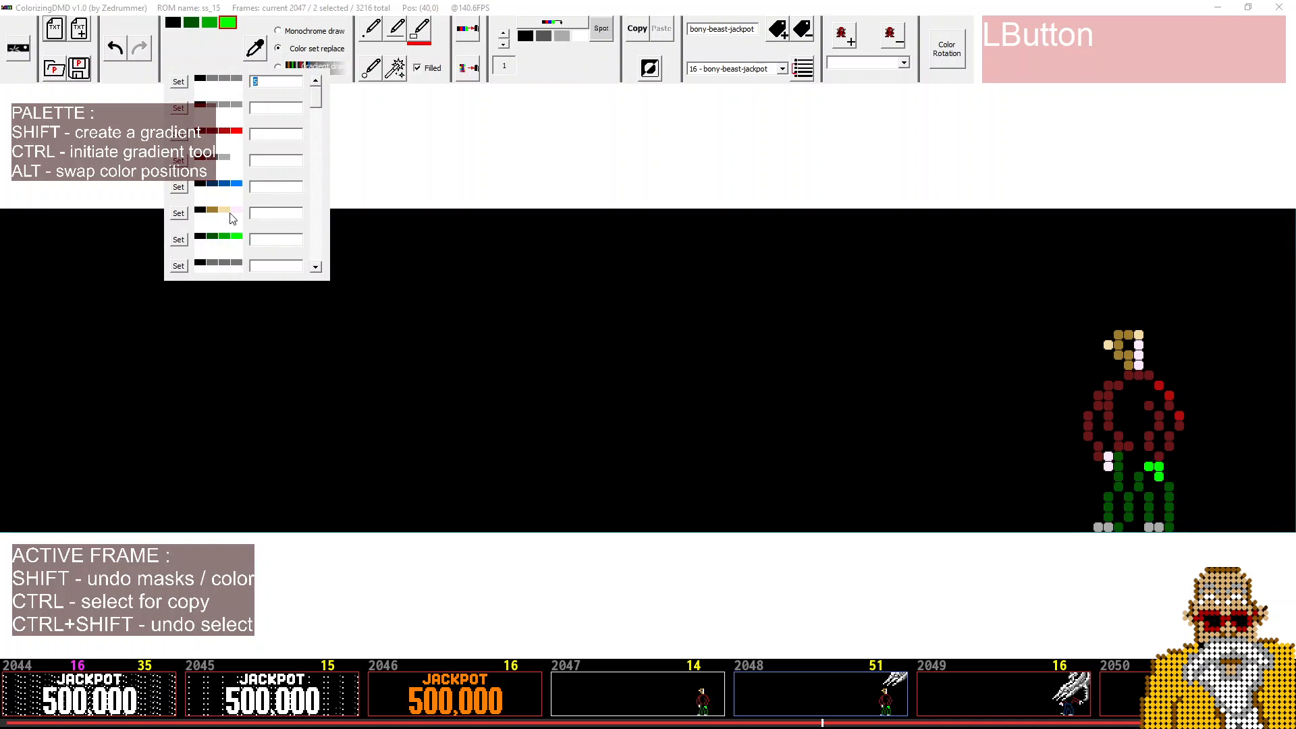
{"action": "left_click", "coordinate": [179, 212]}
{"action": "left_click_drag", "start_coordinate": [1149, 465], "coordinate": [1159, 477]}
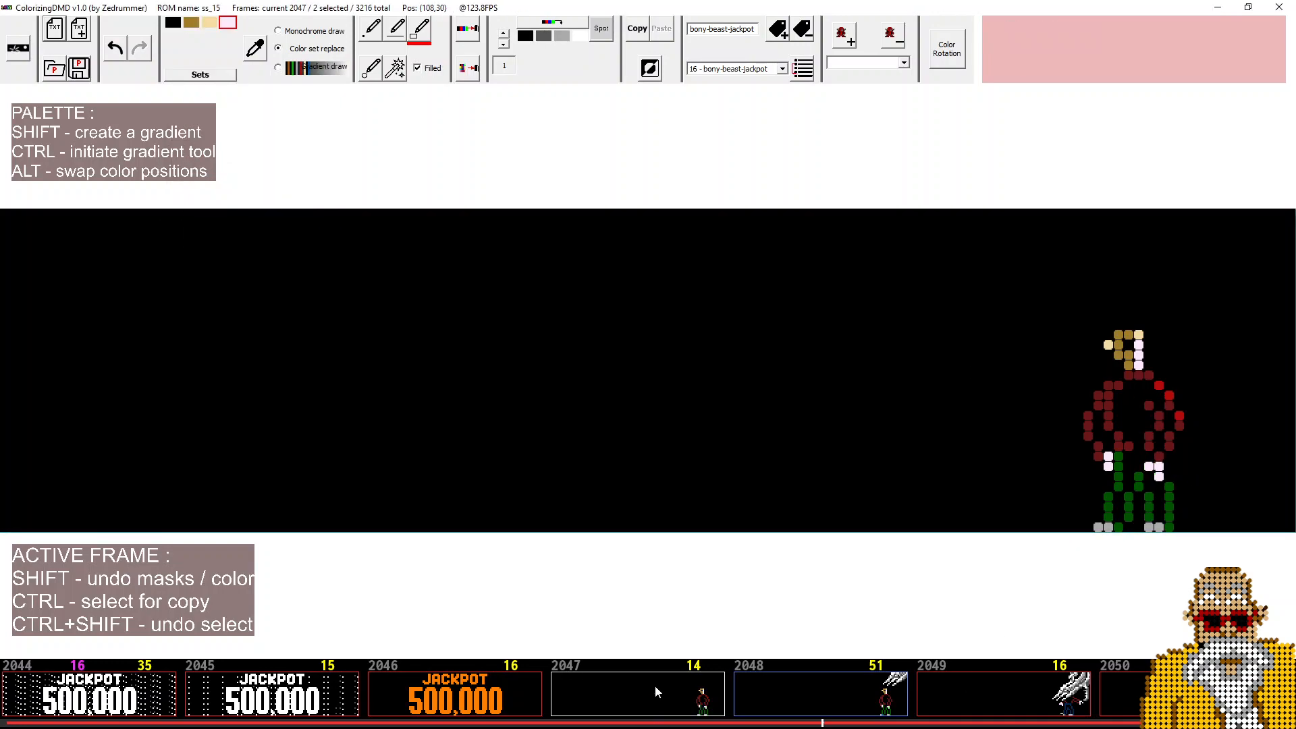
In frame 2048, load the black-to-white grey colour set and recolour the blue shoe dot grey
{"action": "left_click", "coordinate": [820, 692]}
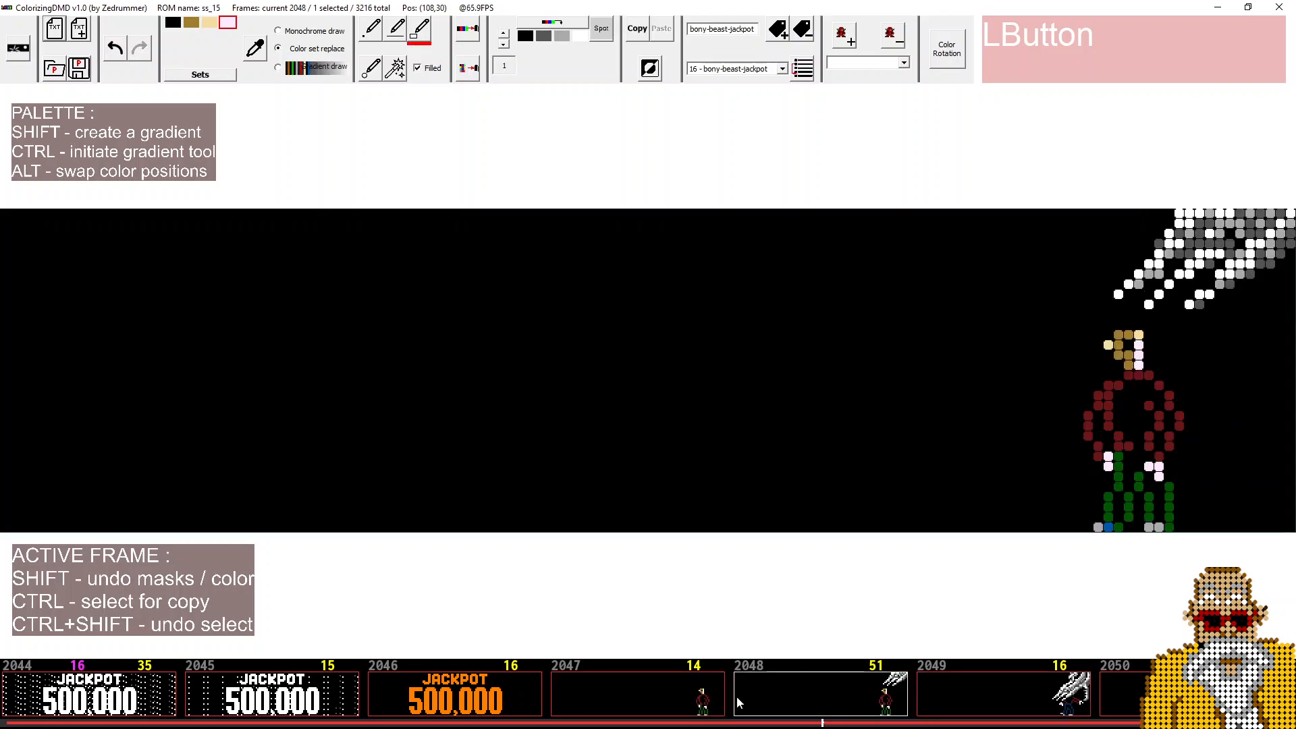
{"action": "left_click", "coordinate": [716, 700]}
{"action": "left_click", "coordinate": [792, 697]}
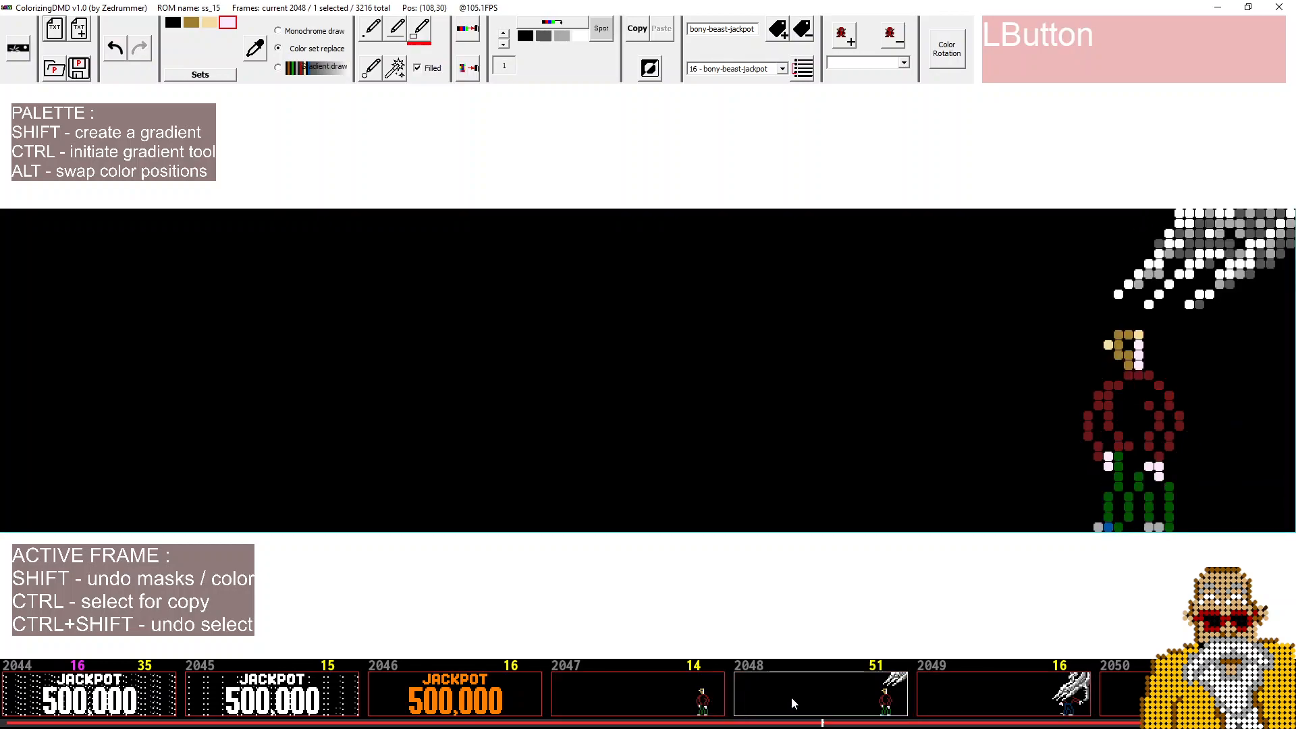
{"action": "left_click", "coordinate": [199, 75]}
{"action": "left_click", "coordinate": [226, 157]}
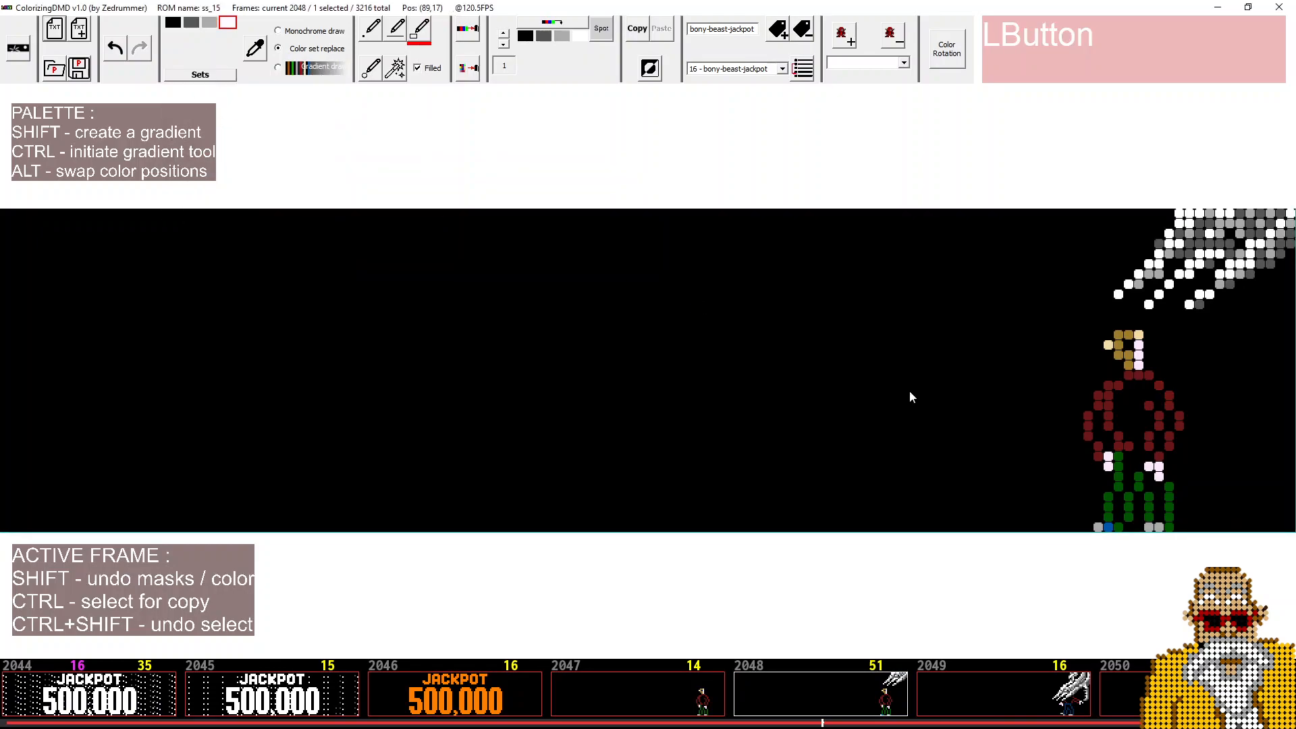
{"action": "left_click", "coordinate": [1115, 529]}
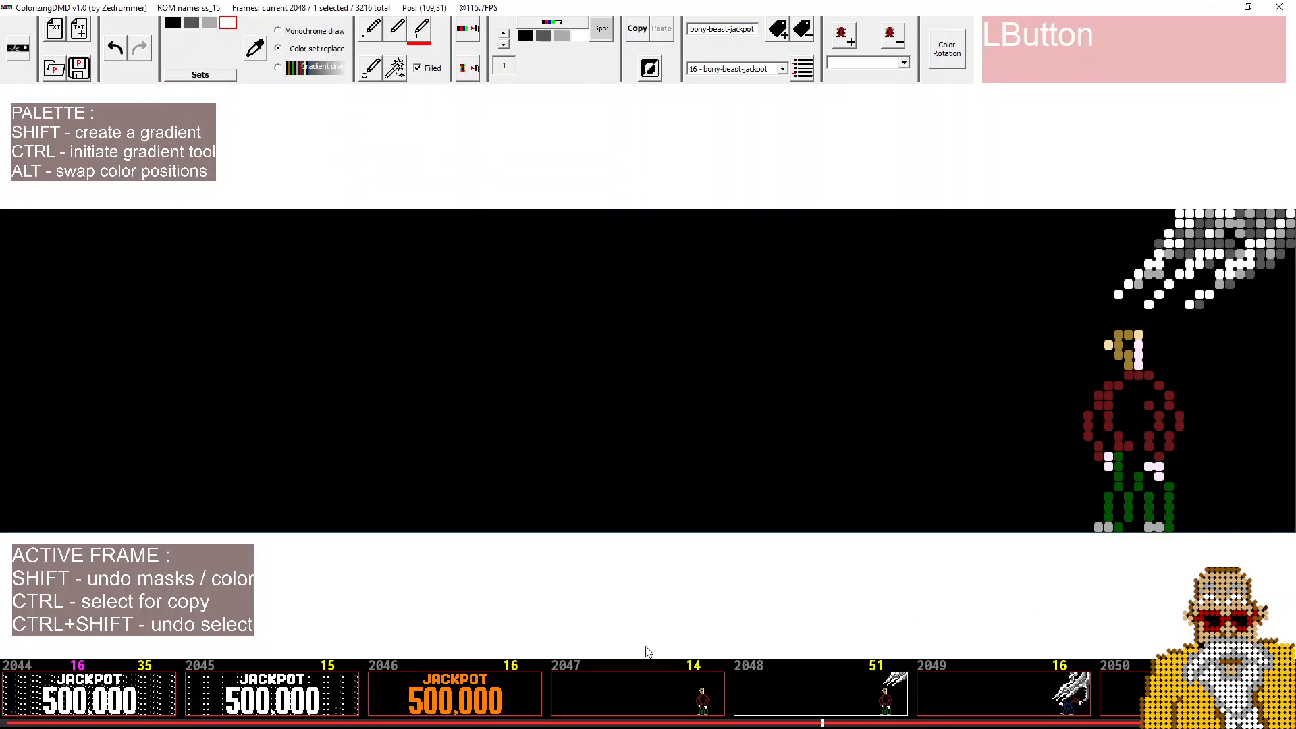
In frame 2049, recolour the figure's blue trousers with the black-to-green colour set
{"action": "left_click", "coordinate": [1022, 687]}
{"action": "left_click", "coordinate": [1103, 703]}
{"action": "left_click", "coordinate": [1055, 703]}
{"action": "left_click", "coordinate": [1109, 701]}
{"action": "left_click", "coordinate": [955, 683]}
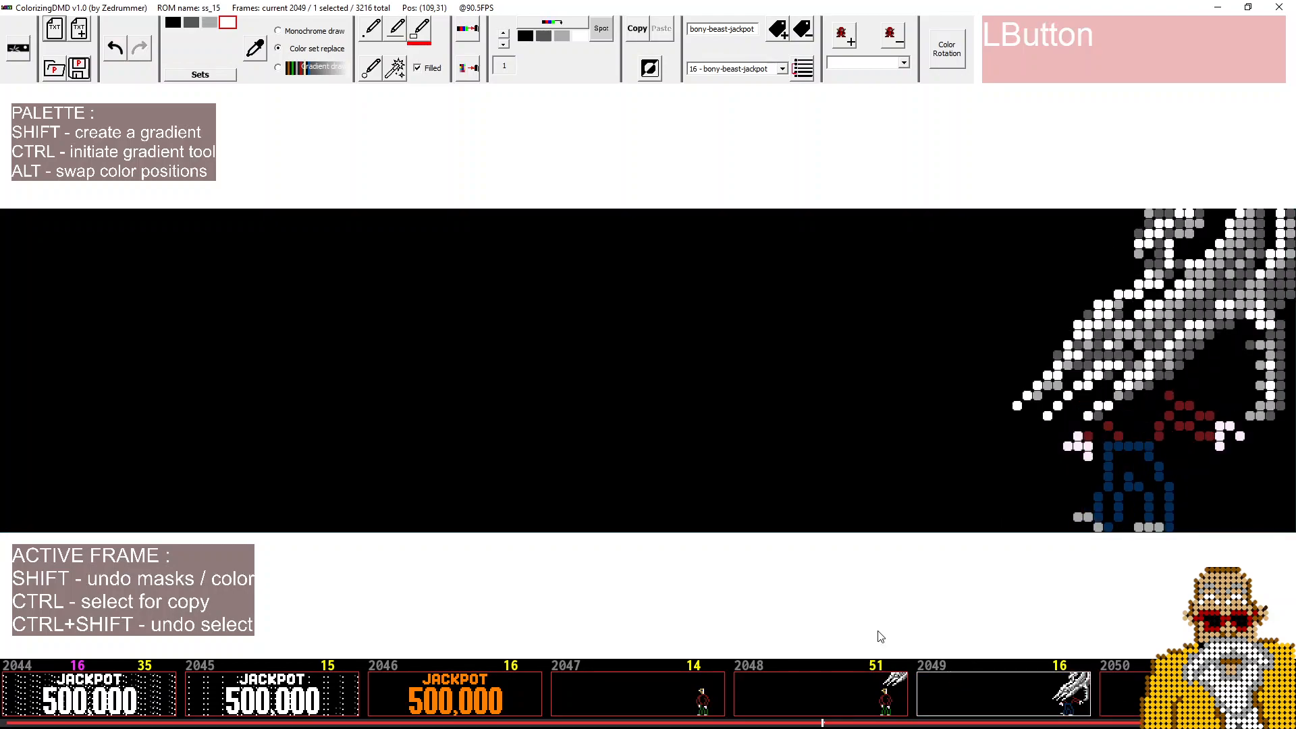
{"action": "left_click", "coordinate": [230, 76]}
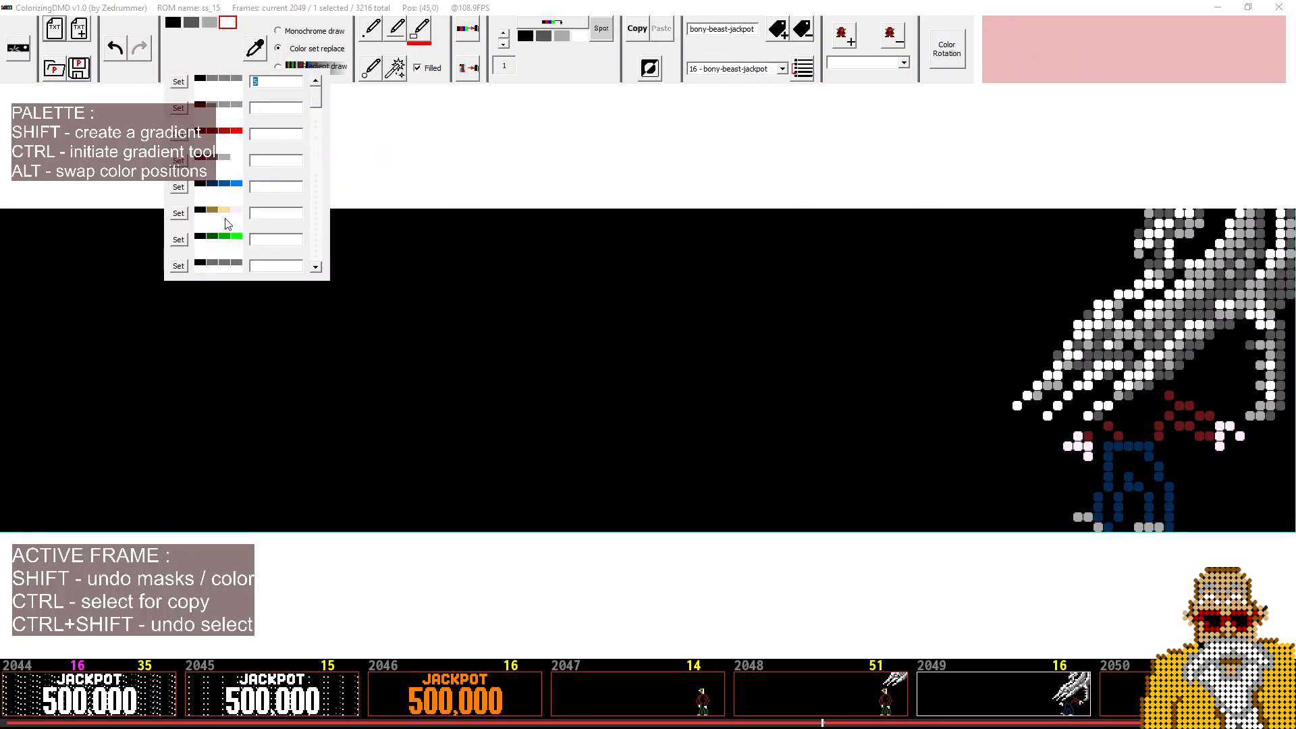
{"action": "left_click", "coordinate": [227, 237]}
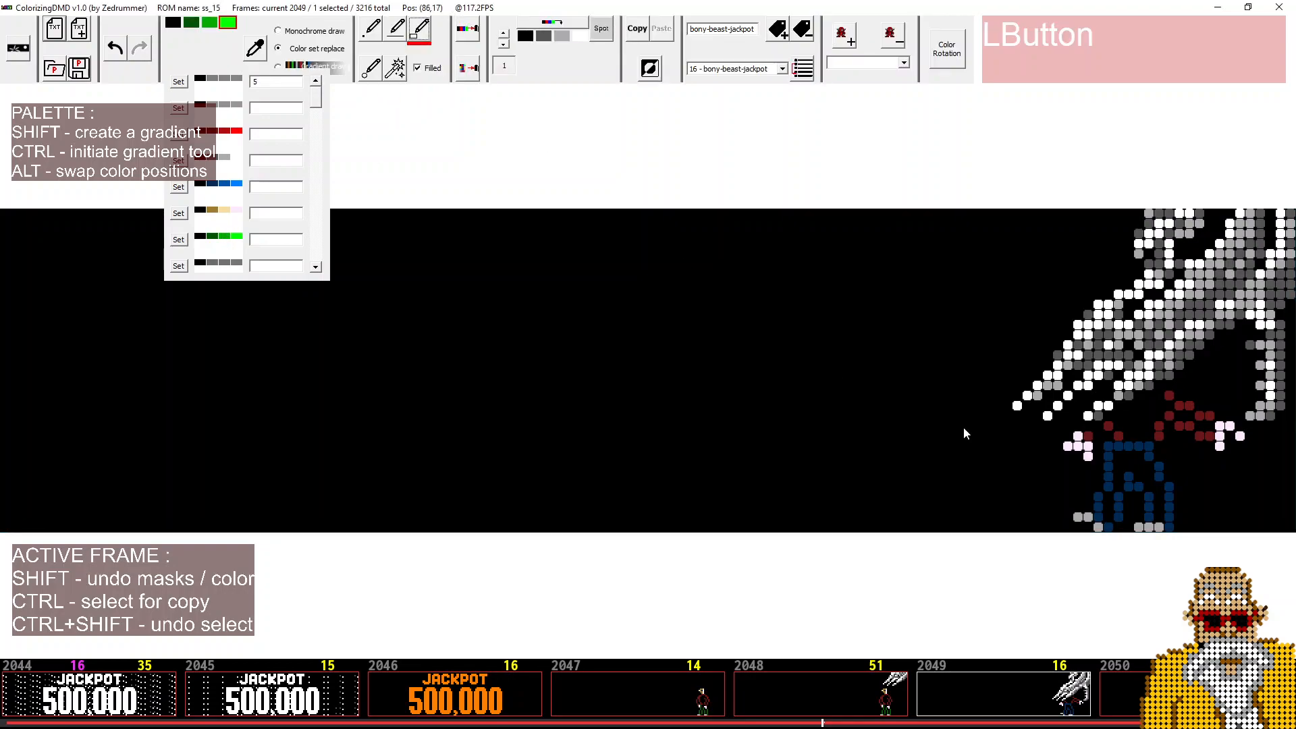
{"action": "left_click_drag", "start_coordinate": [1106, 444], "coordinate": [1097, 497]}
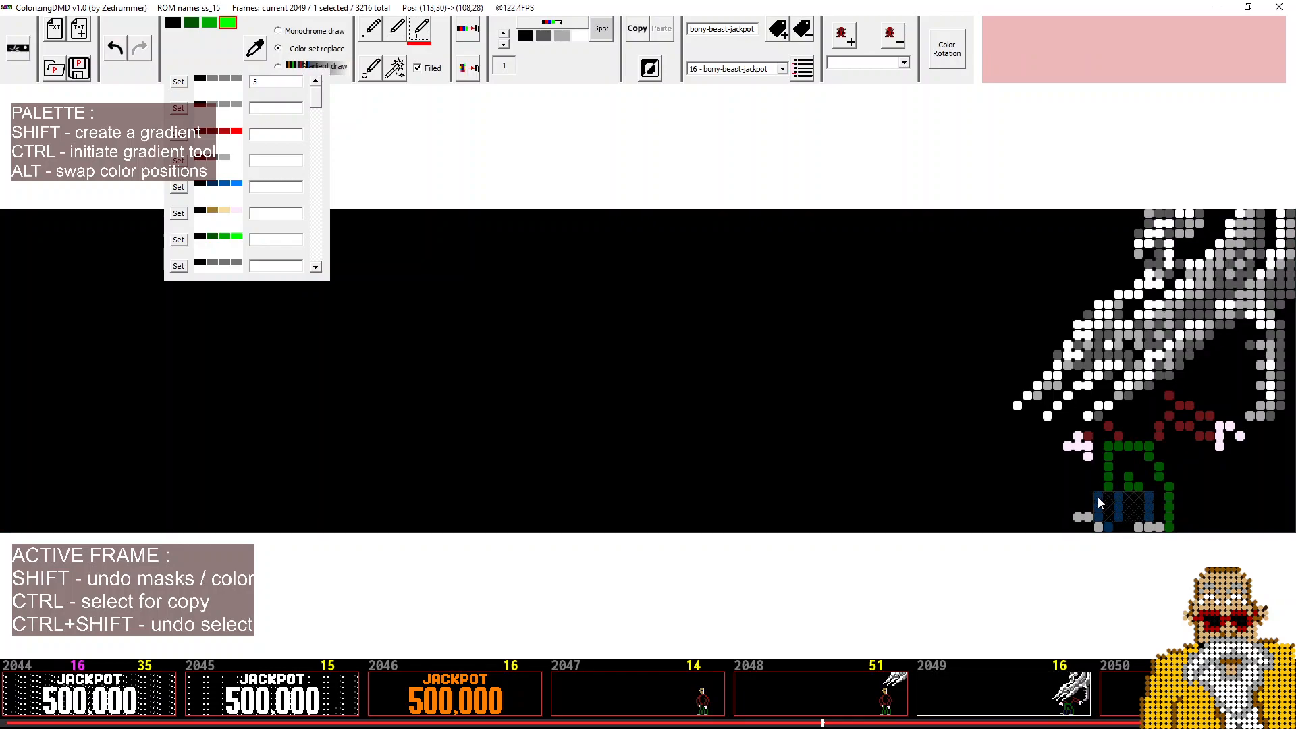
{"action": "left_click", "coordinate": [1109, 525]}
Recolour the figure's trousers in frame 2050 with the same green colours and return to frame 2047
{"action": "key", "text": "Right"}
{"action": "left_click_drag", "start_coordinate": [1118, 446], "coordinate": [1159, 497]}
{"action": "left_click", "coordinate": [1108, 496]}
{"action": "left_click", "coordinate": [1149, 505]}
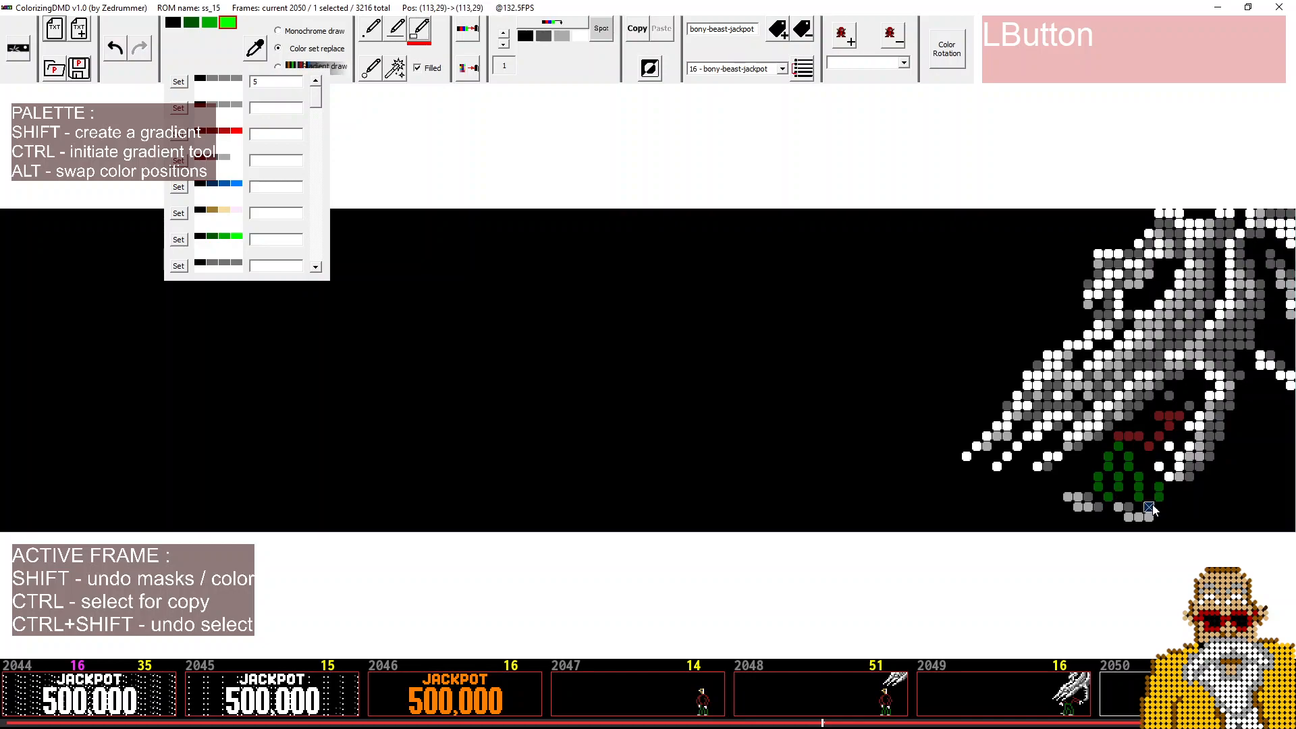
{"action": "left_click", "coordinate": [658, 695]}
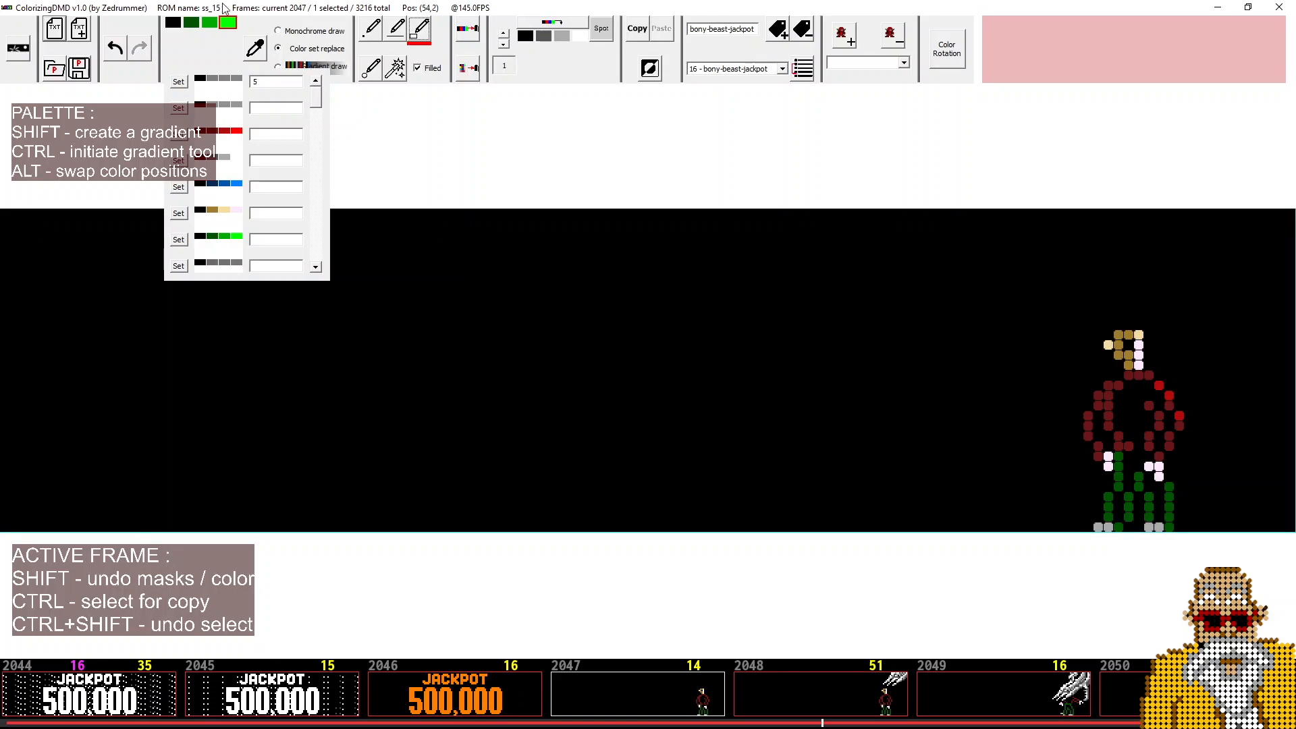
{"action": "left_click", "coordinate": [428, 201]}
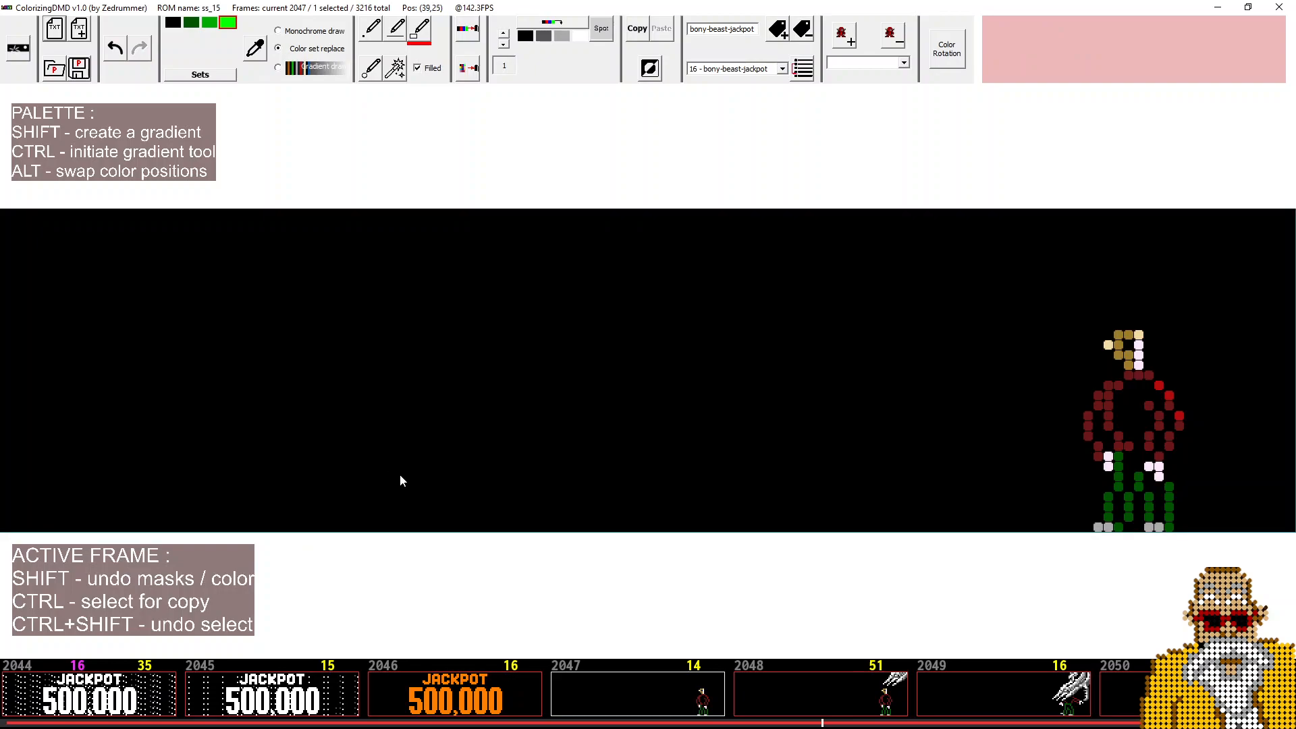
In frame 2046, recolour the word JACKPOT with the fixed green colour set
{"action": "left_click", "coordinate": [455, 698]}
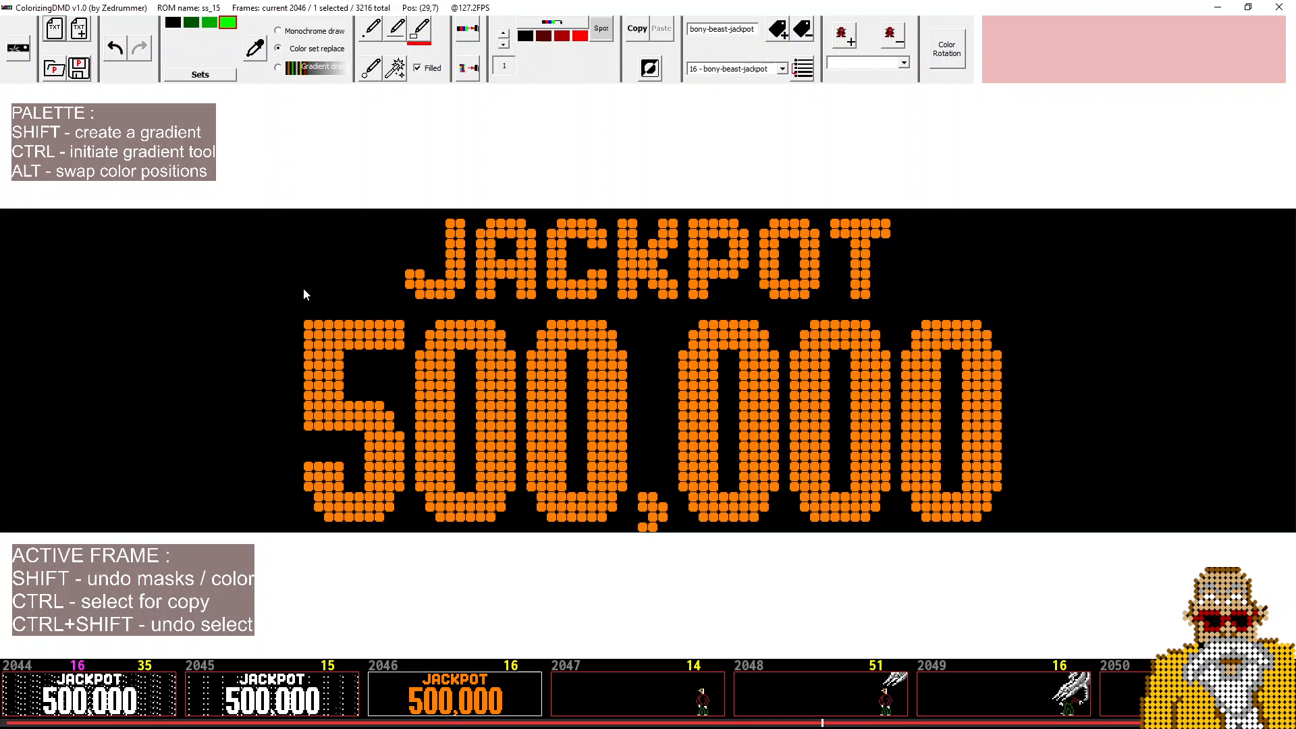
{"action": "left_click_drag", "start_coordinate": [379, 304], "coordinate": [569, 281]}
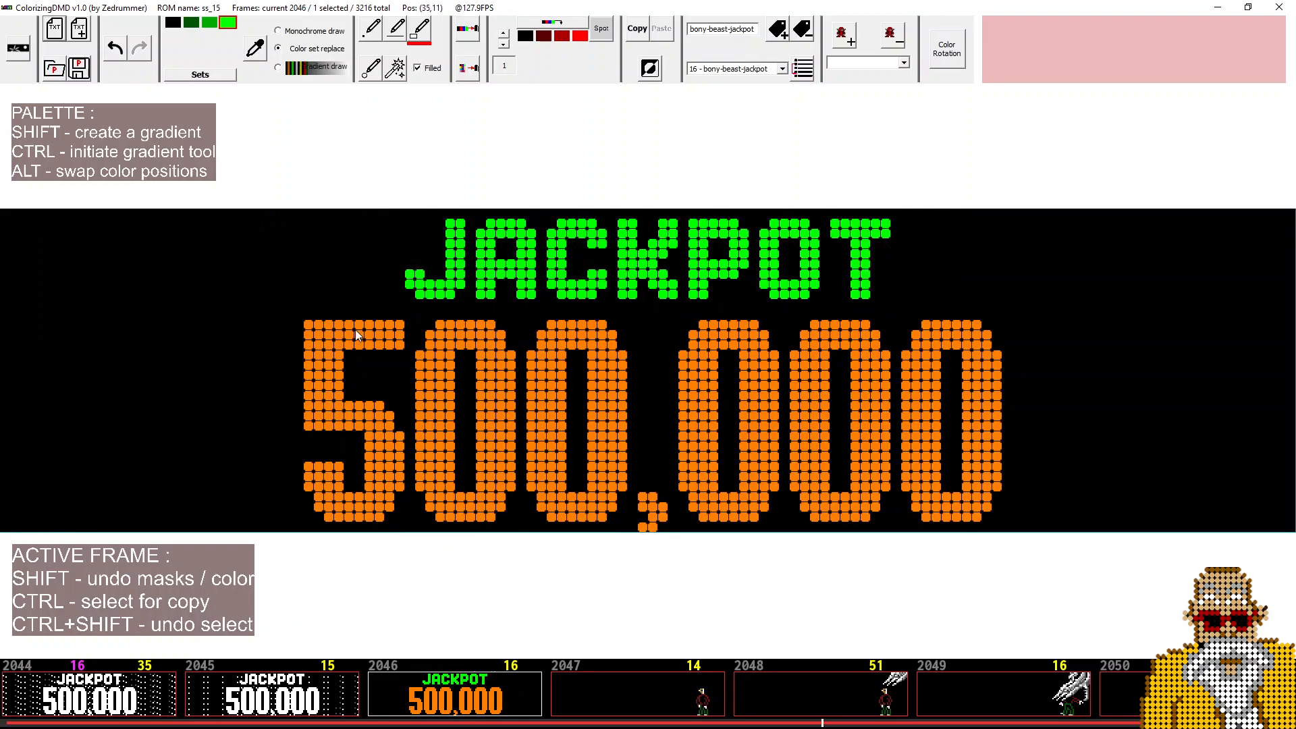
{"action": "left_click_drag", "start_coordinate": [363, 299], "coordinate": [923, 223]}
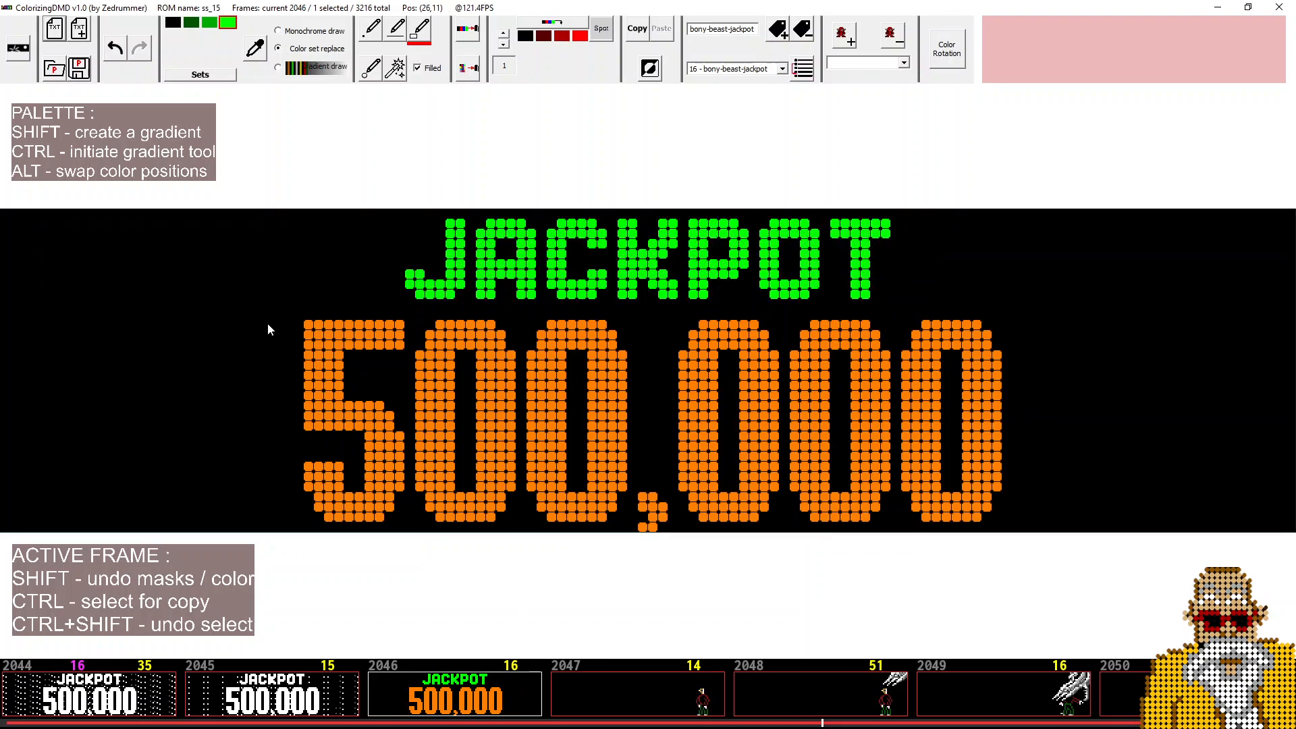
Recolour the 500,000 score with the red dynamic colours and pick bright red for the brightest dynamic colour
{"action": "left_click_drag", "start_coordinate": [267, 323], "coordinate": [1064, 530]}
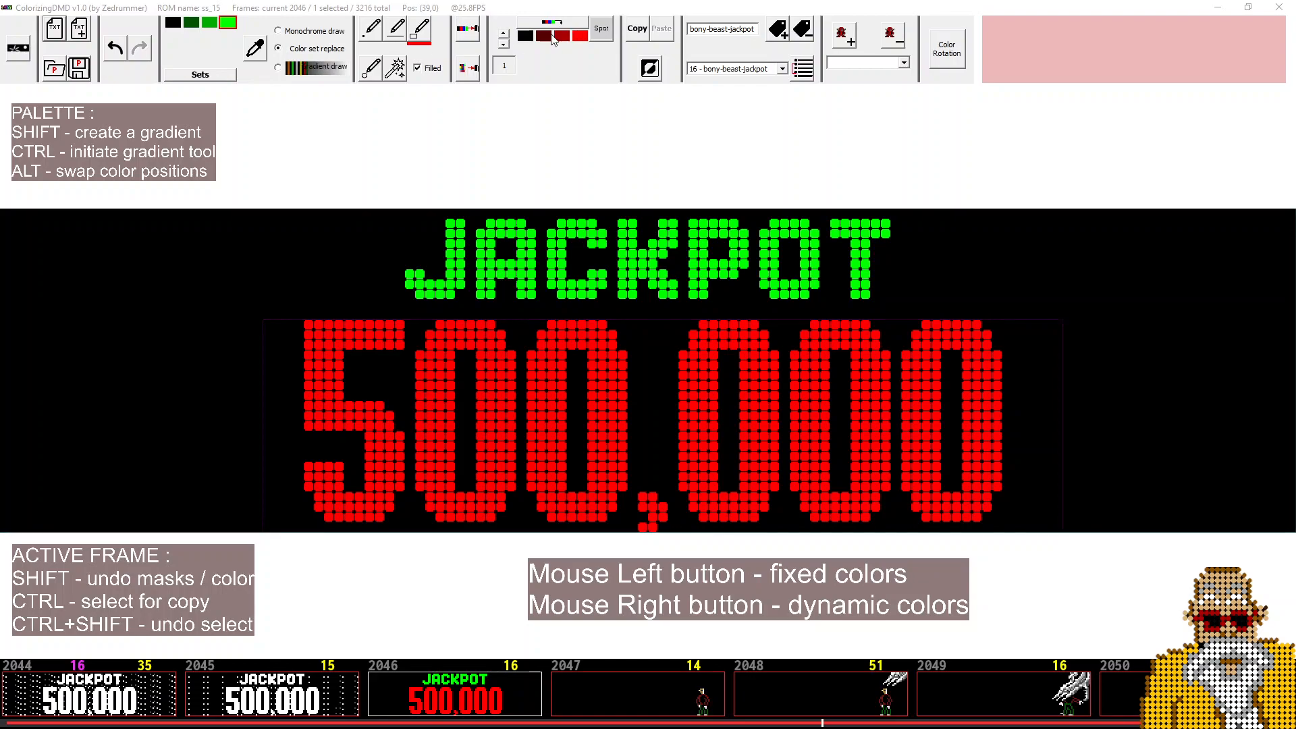
{"action": "left_click", "coordinate": [586, 42]}
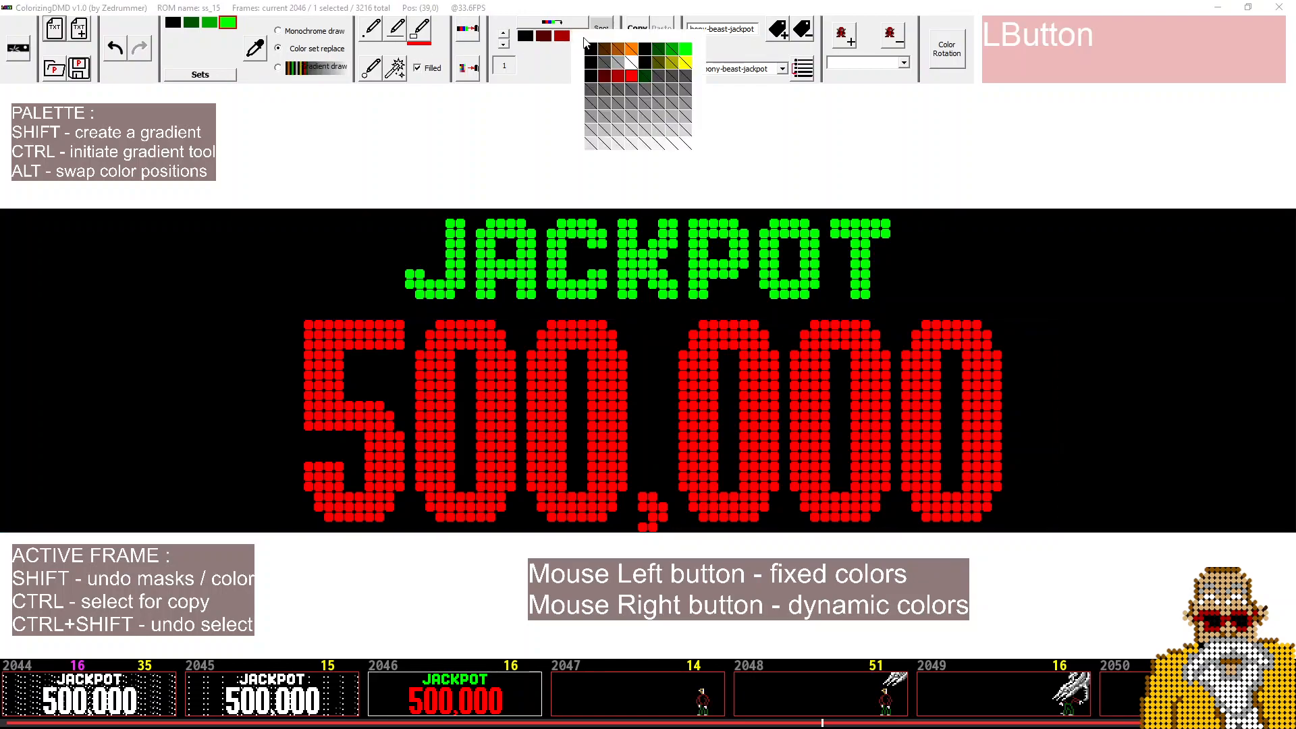
{"action": "left_click", "coordinate": [632, 76]}
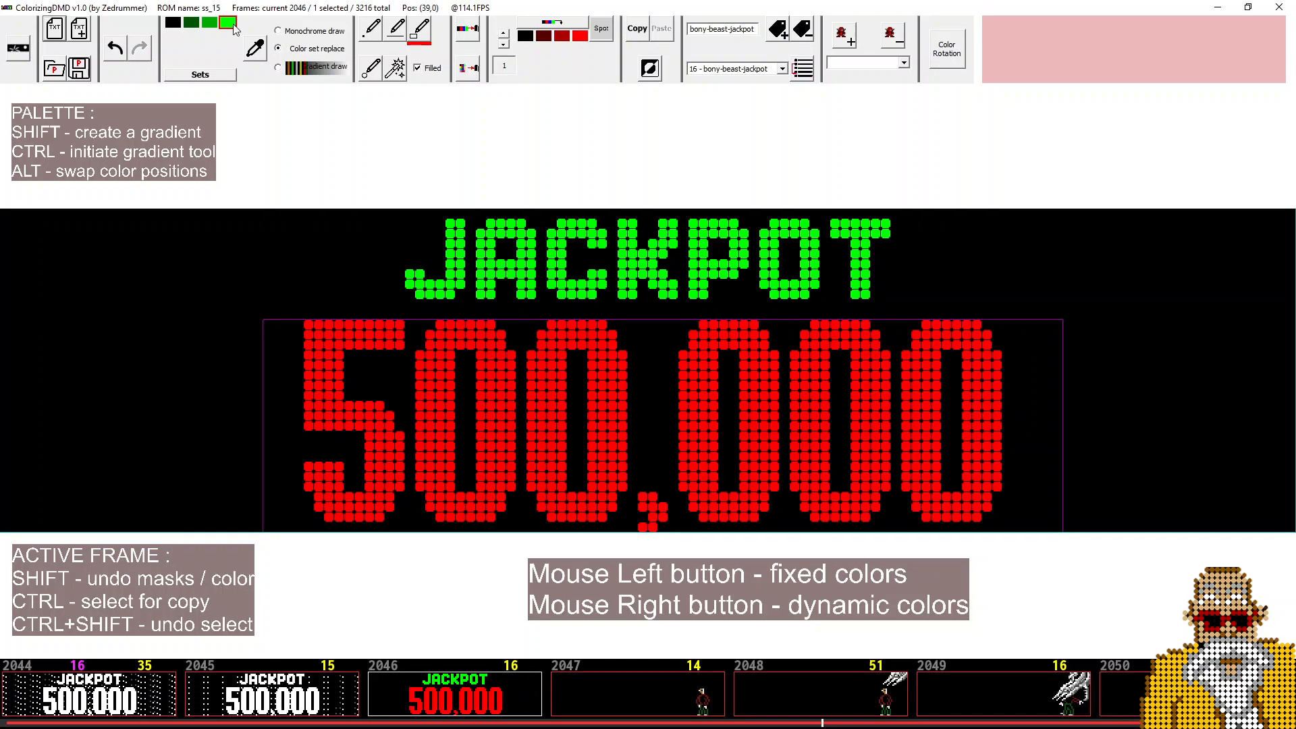
Set the four colours of dynamic colour set 1 to white, red, yellow and bright green
{"action": "left_click", "coordinate": [174, 21]}
{"action": "left_click", "coordinate": [579, 35]}
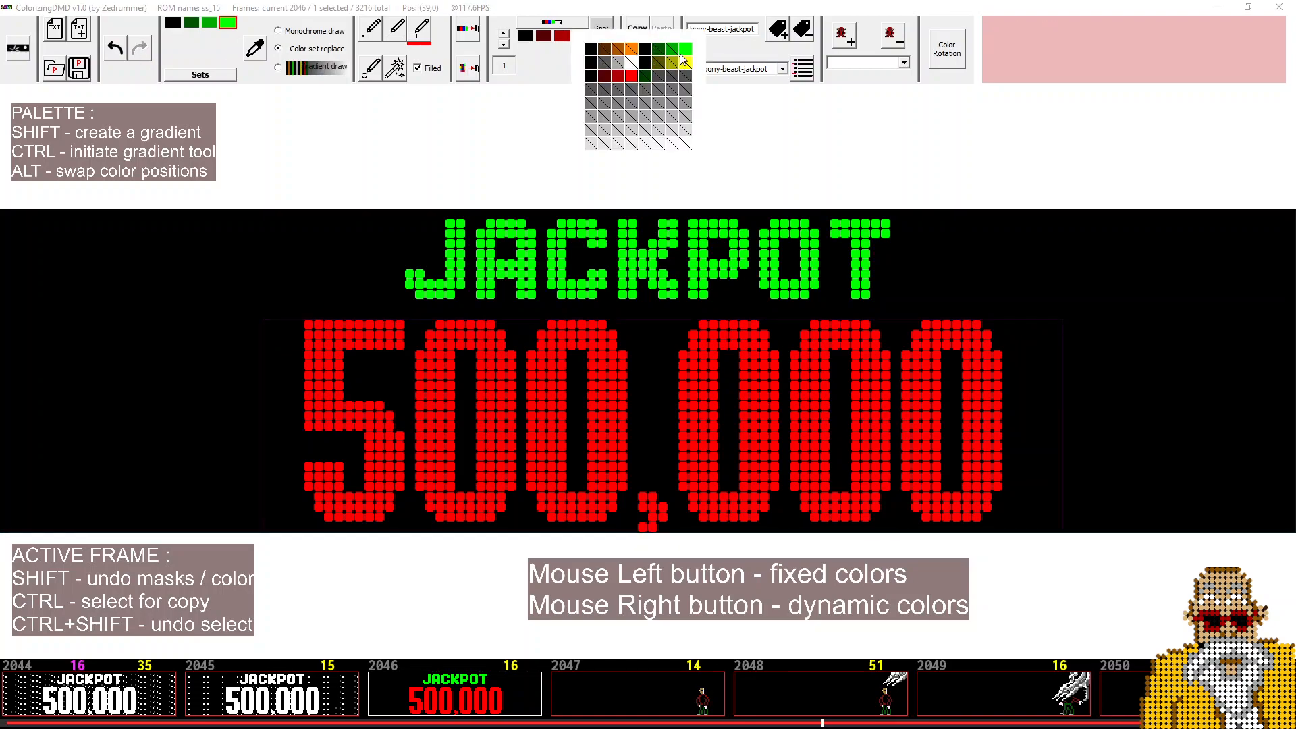
{"action": "left_click", "coordinate": [684, 52]}
{"action": "left_click", "coordinate": [562, 42]}
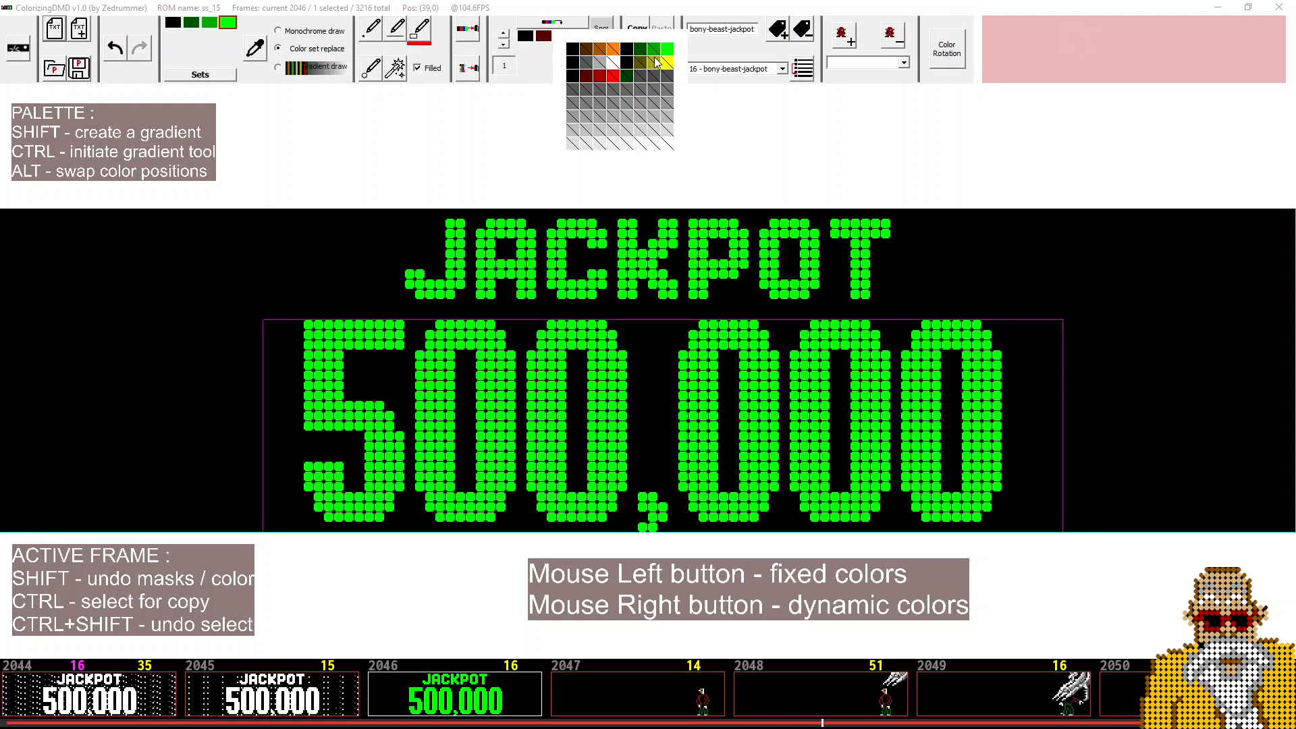
{"action": "left_click", "coordinate": [654, 52]}
{"action": "left_click", "coordinate": [544, 38]}
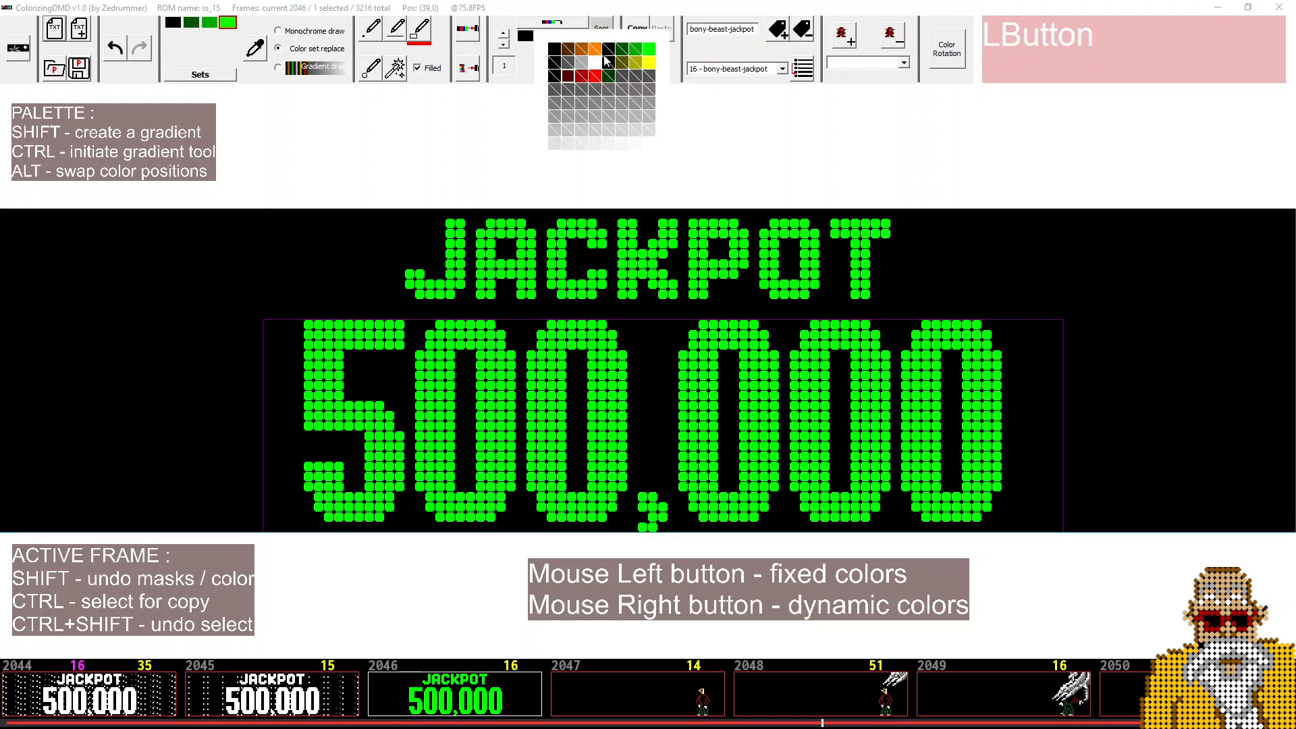
{"action": "left_click", "coordinate": [623, 50]}
{"action": "left_click", "coordinate": [526, 38]}
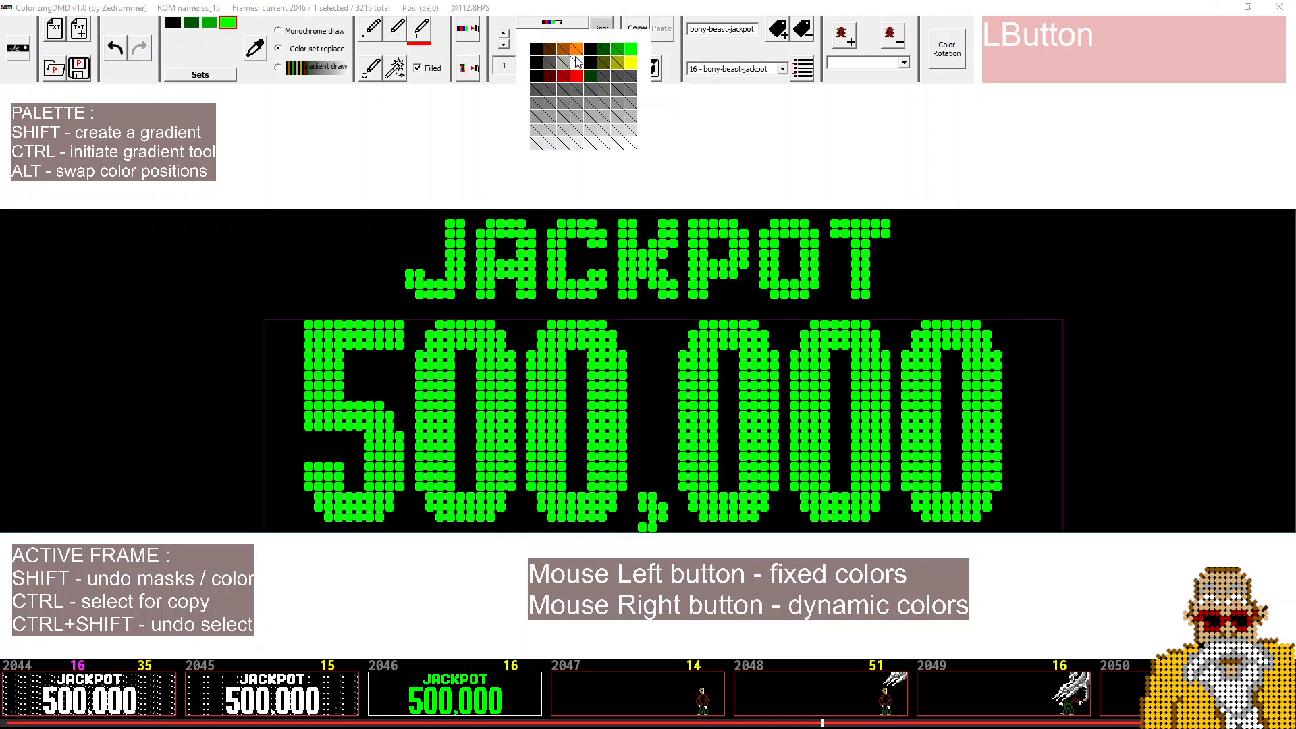
{"action": "left_click", "coordinate": [577, 76]}
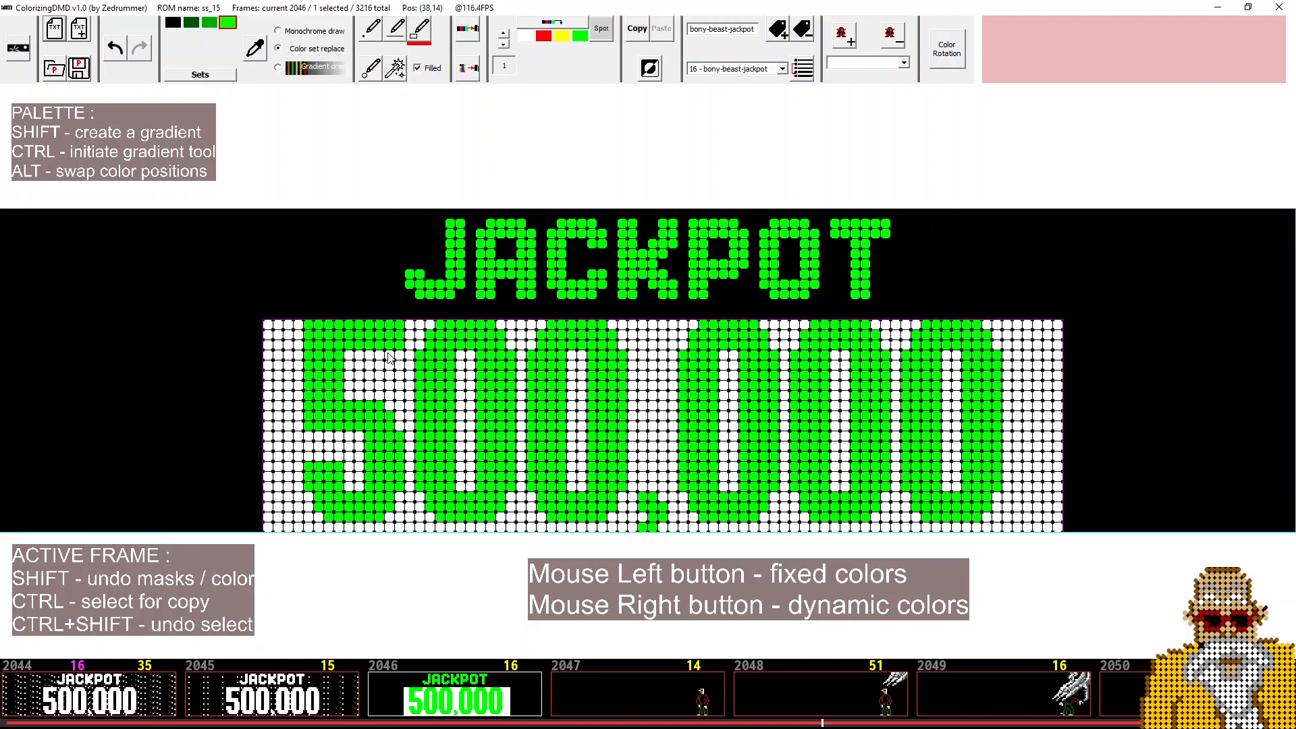
Check the comparison mask of frame 2046 in the original orange view and return to the colourizing view
{"action": "left_click", "coordinate": [22, 57]}
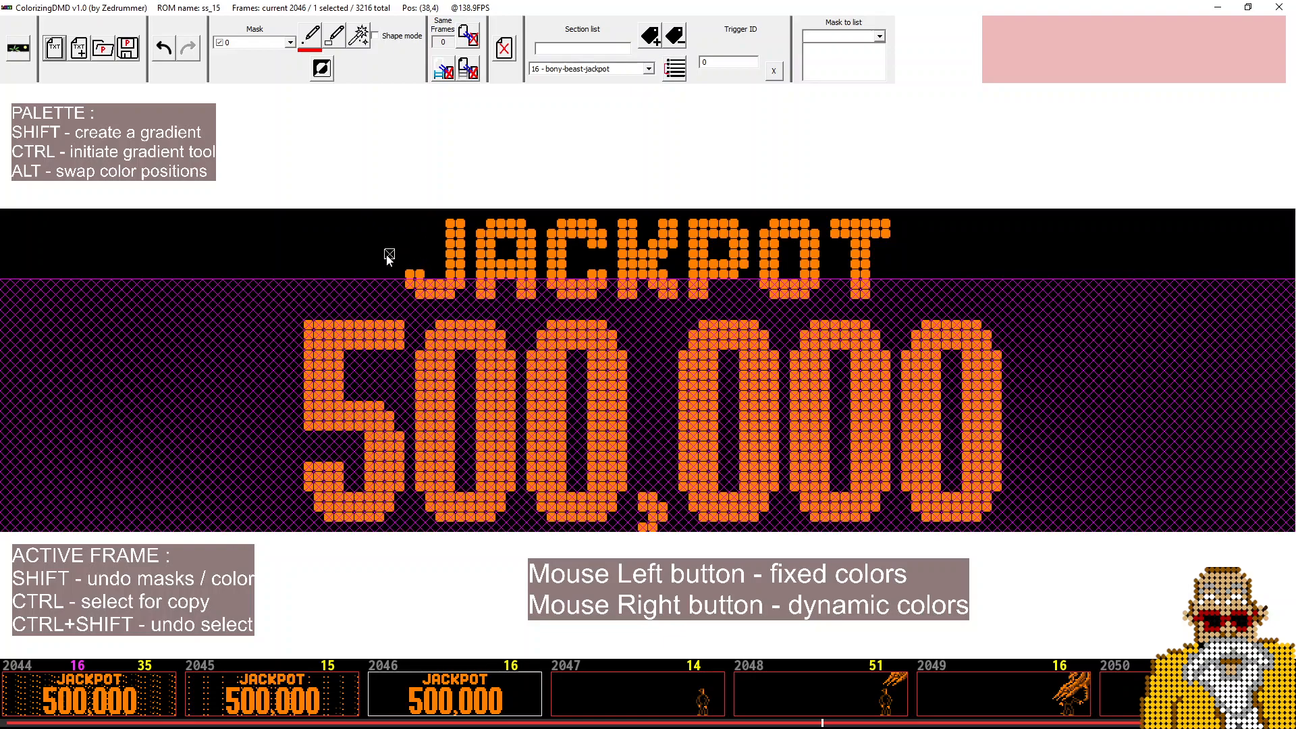
{"action": "left_click", "coordinate": [424, 696]}
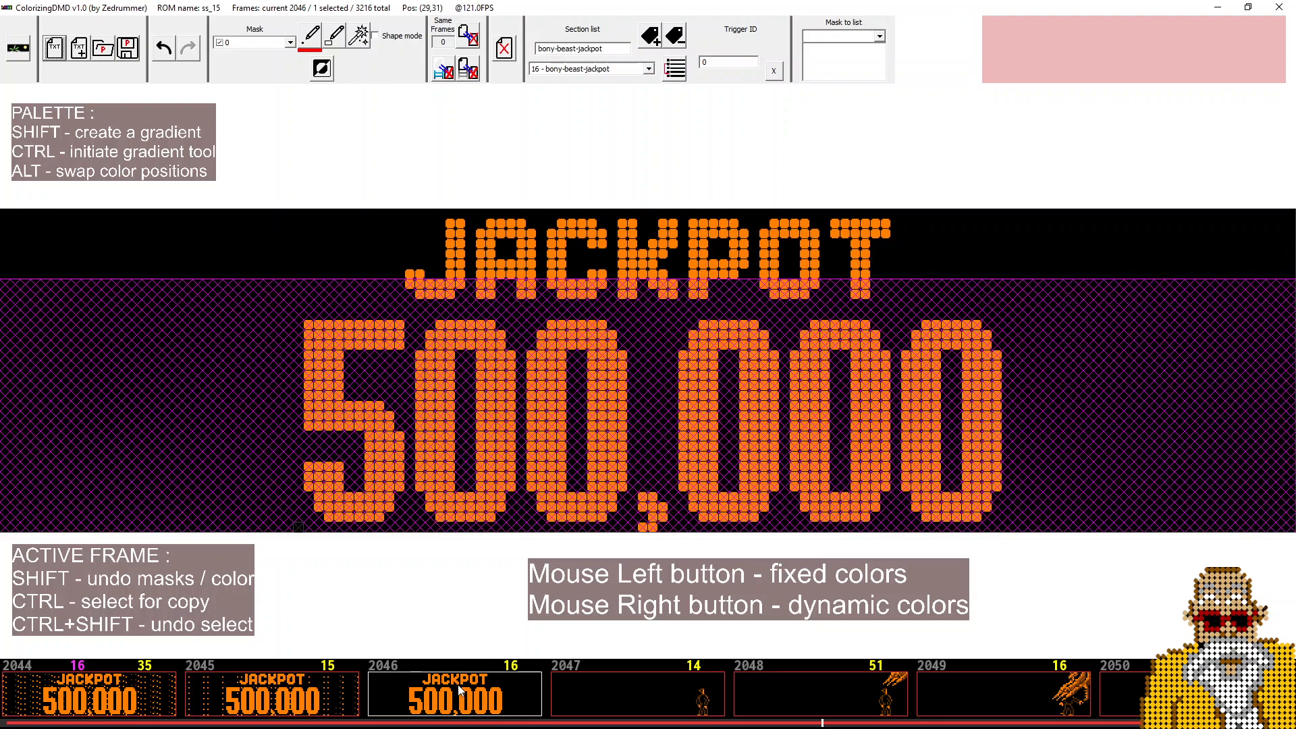
{"action": "left_click", "coordinate": [19, 49]}
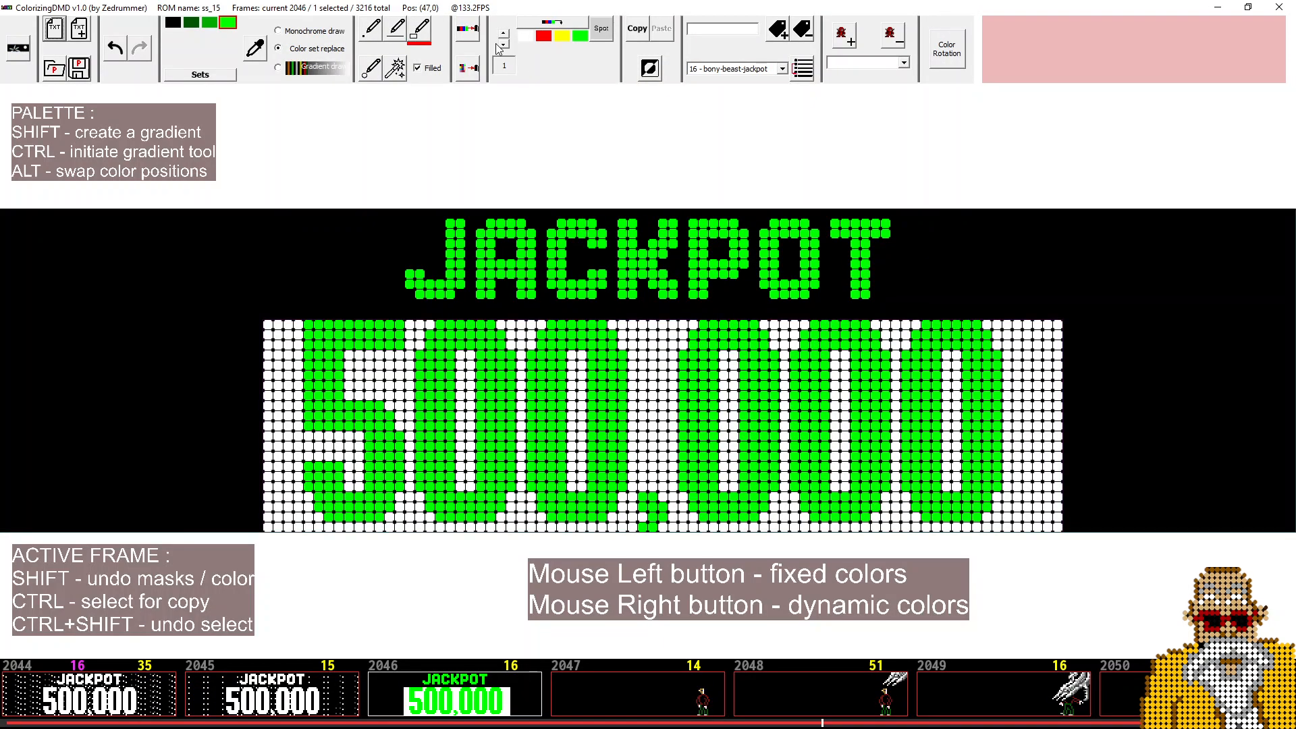
Enlarge the dynamic area around the 500,000 score and recolour it with the yellow dynamic colour set 4
{"action": "left_click_drag", "start_coordinate": [157, 314], "coordinate": [1152, 533]}
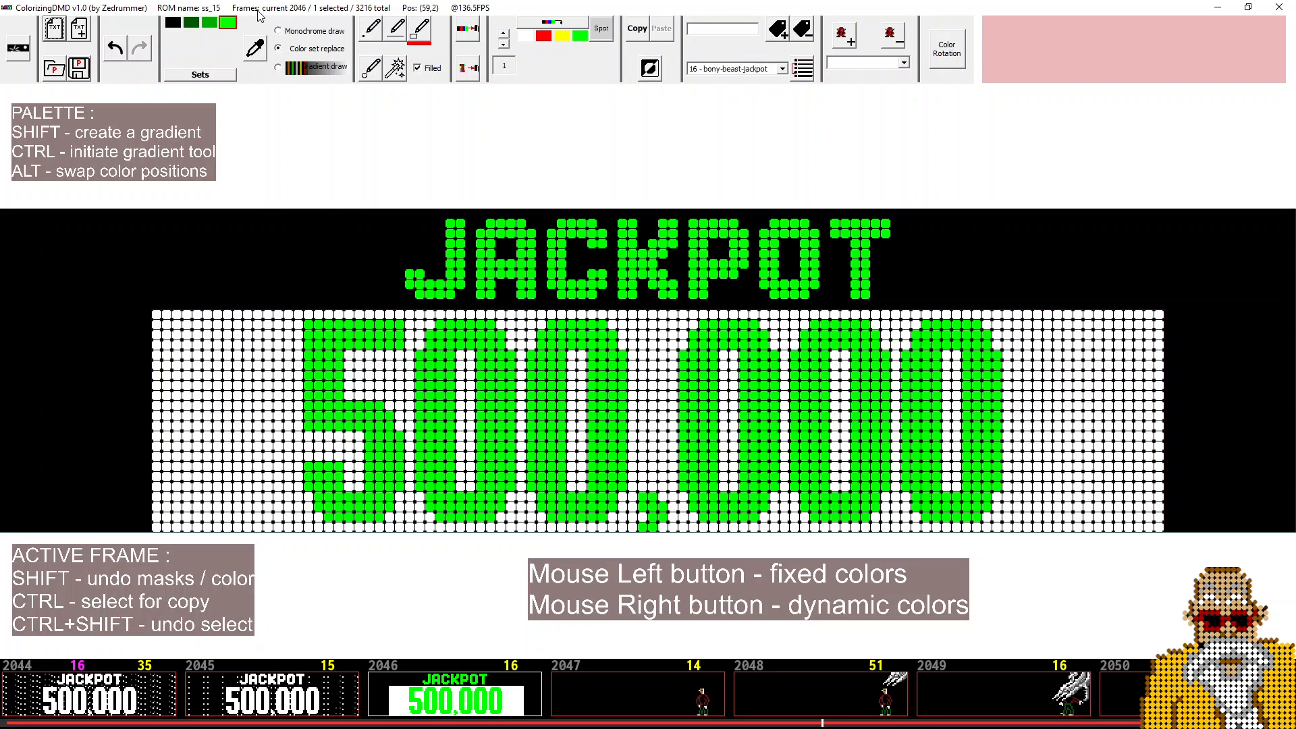
{"action": "left_click", "coordinate": [504, 35]}
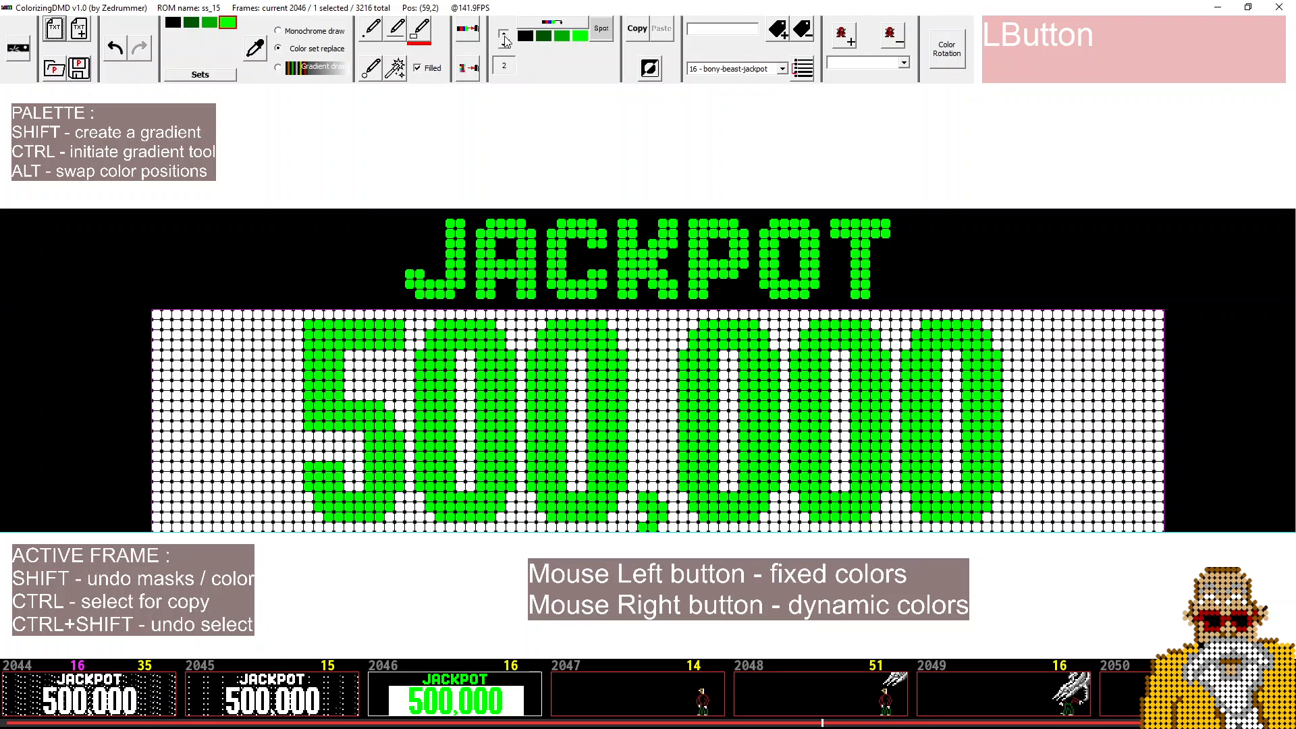
{"action": "scroll", "coordinate": [504, 41], "scroll_direction": "up", "scroll_amount": 2}
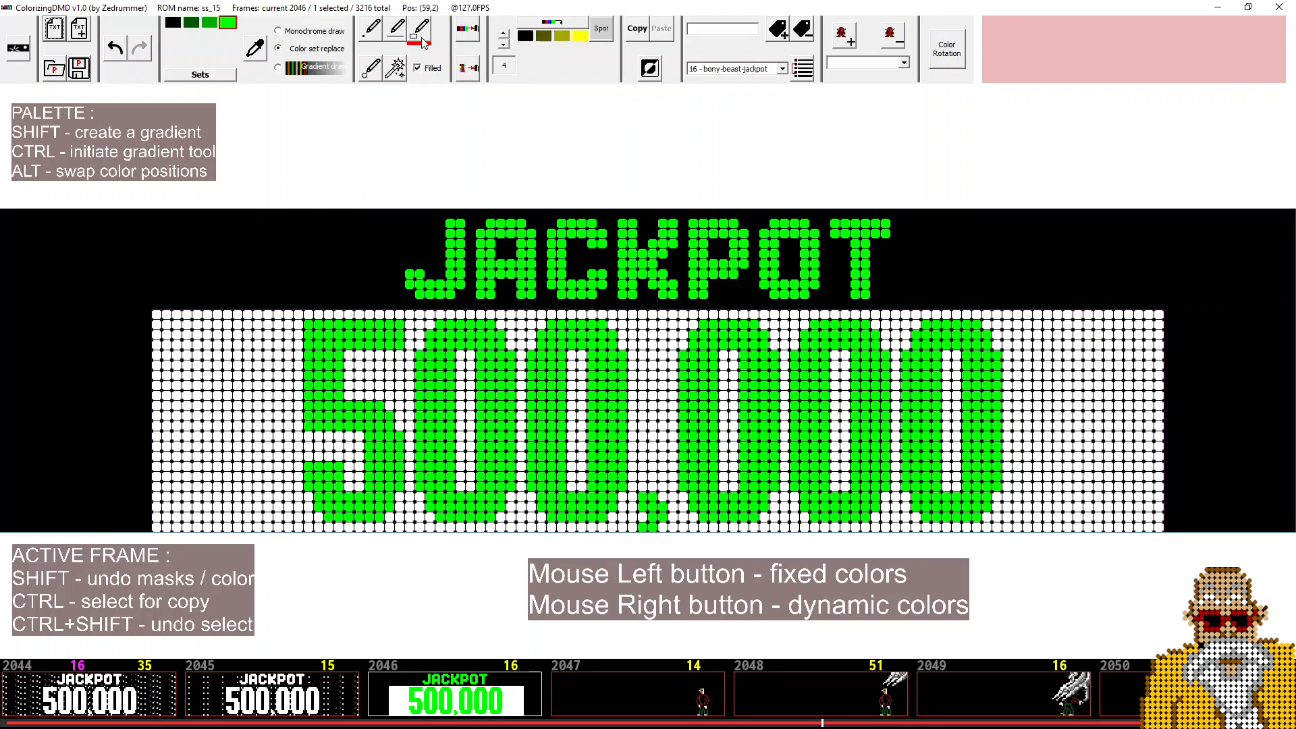
{"action": "left_click", "coordinate": [216, 322]}
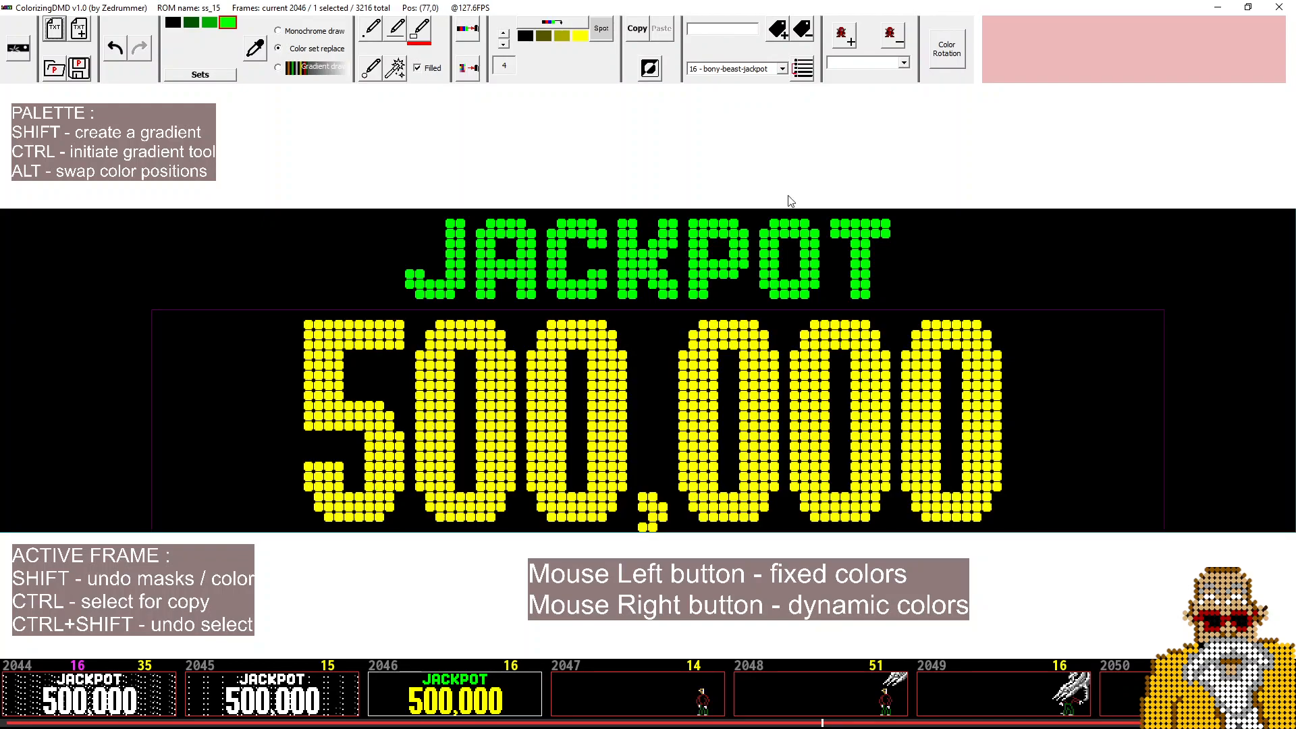
Spotlight the dynamic colour area around the 500,000 score to check its extent
{"action": "left_click", "coordinate": [604, 31]}
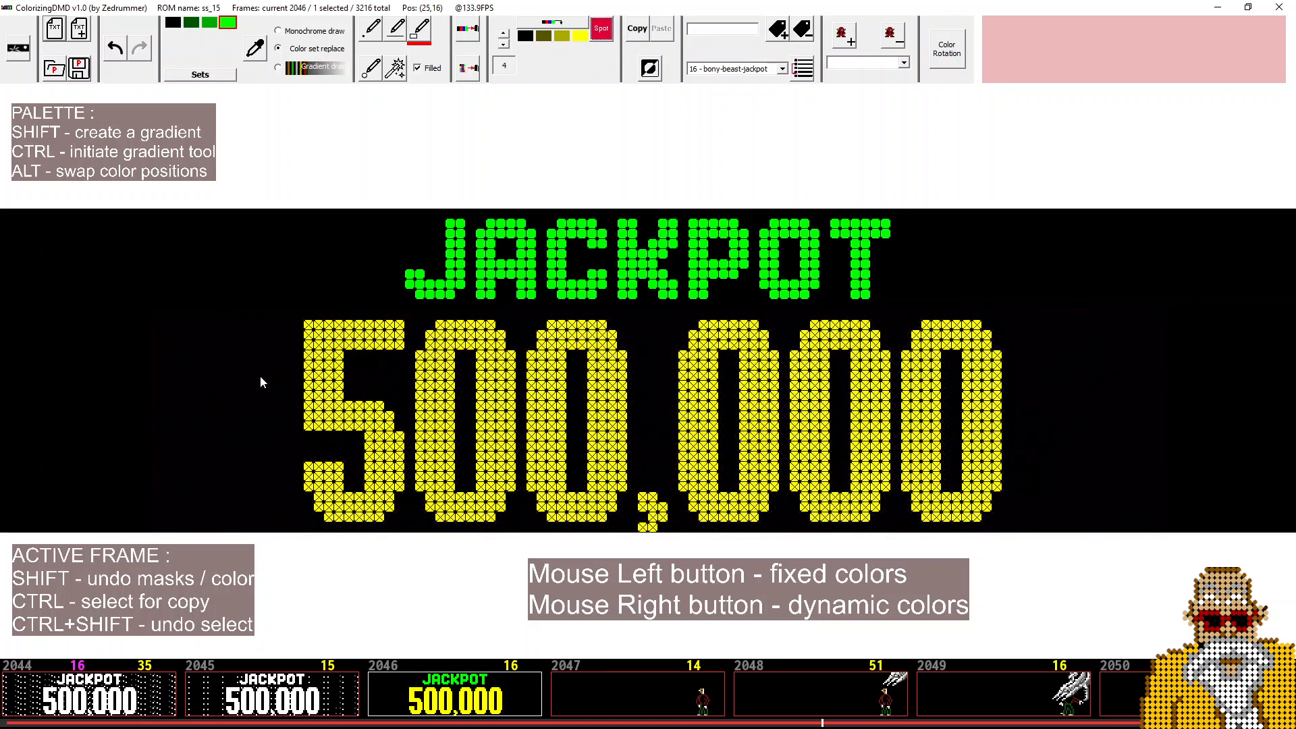
{"action": "left_click", "coordinate": [371, 397]}
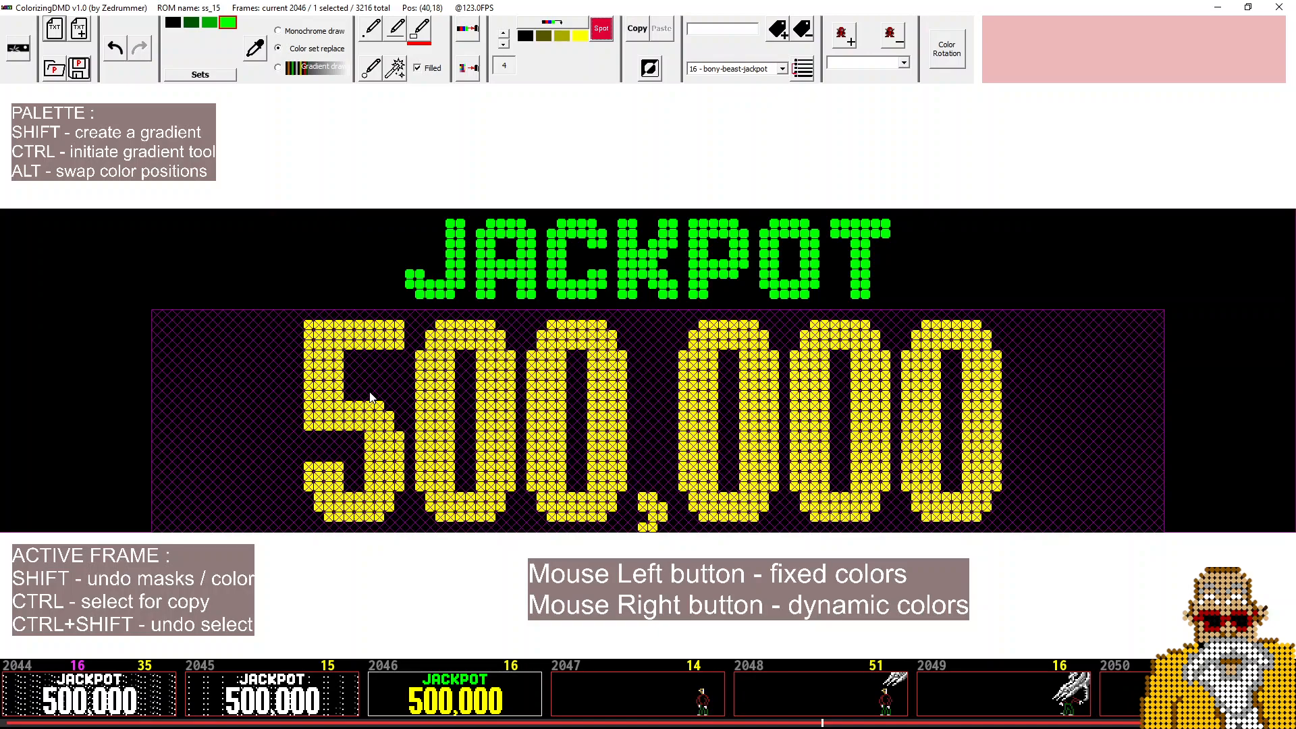
Switch to monochrome drawing and paint small orange and dark green blocks in the black area before the word JACKPOT
{"action": "left_click", "coordinate": [228, 22]}
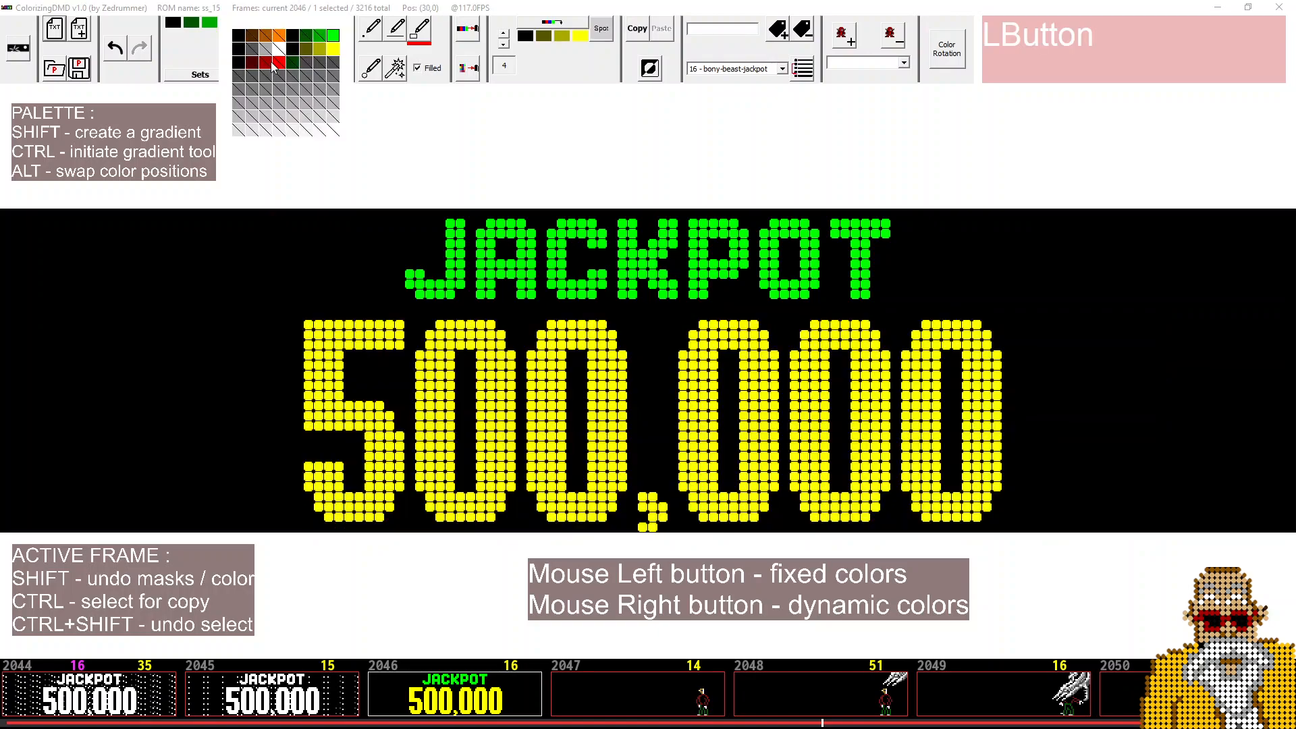
{"action": "left_click", "coordinate": [294, 50]}
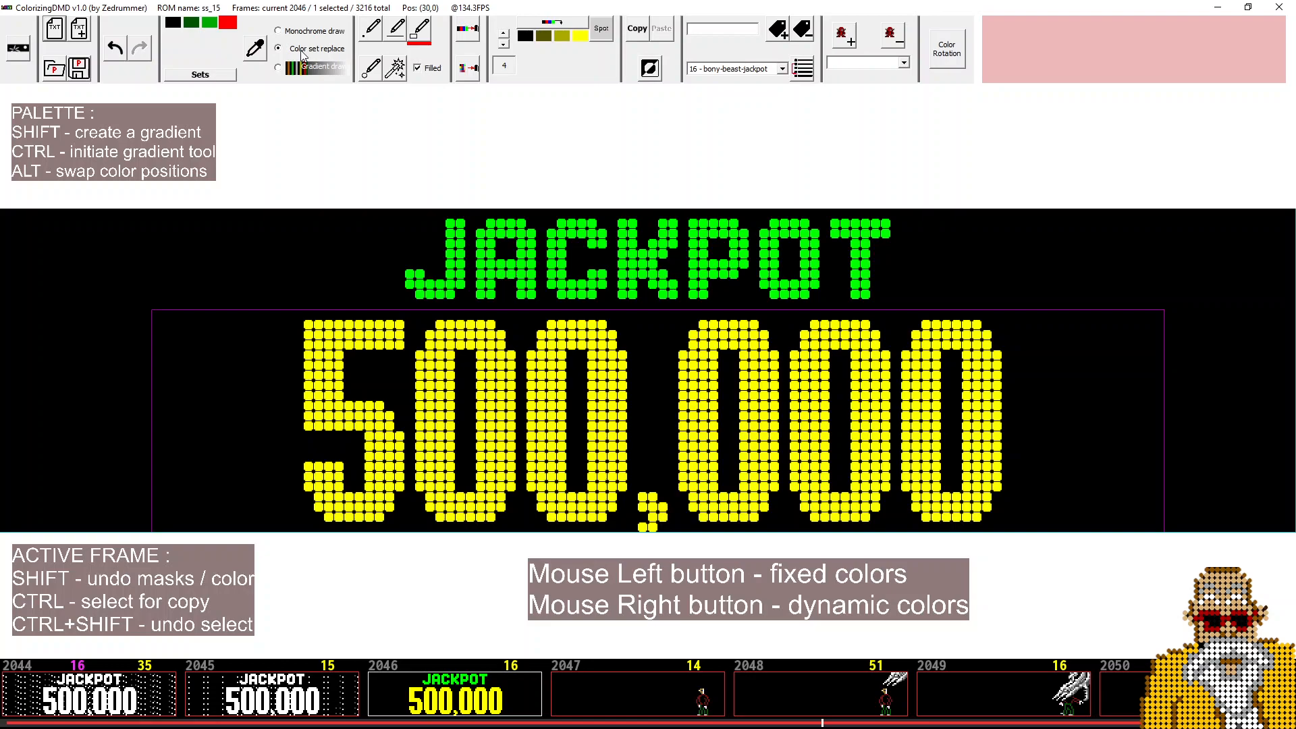
{"action": "left_click", "coordinate": [308, 32]}
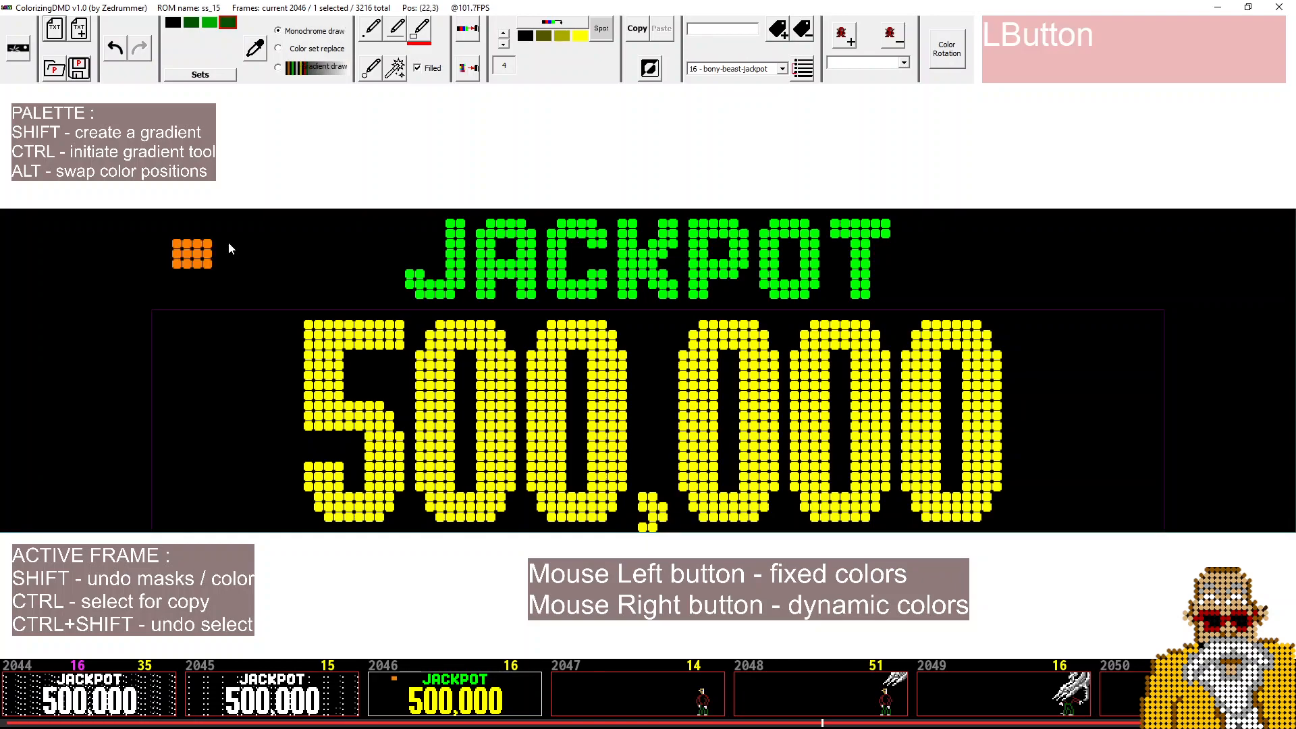
{"action": "left_click_drag", "start_coordinate": [228, 242], "coordinate": [268, 274]}
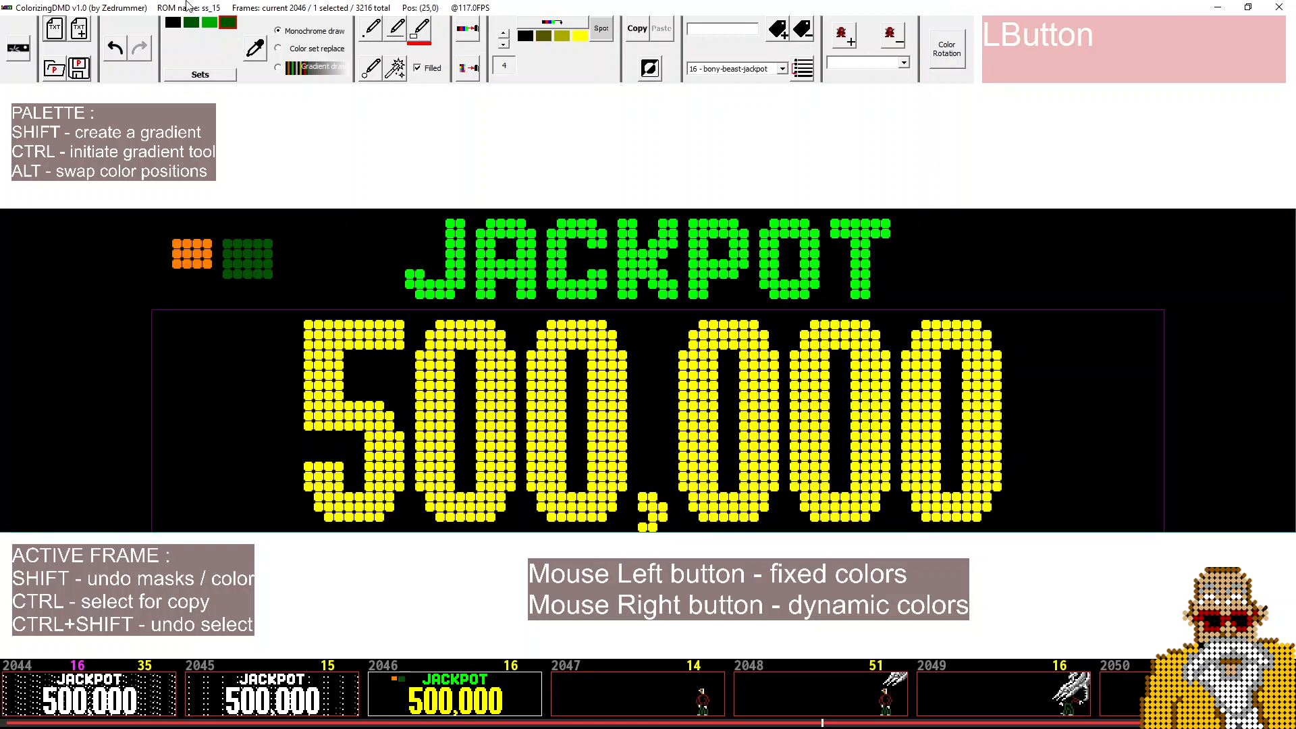
Paint olive blocks on both sides of JACKPOT and white lines from dynamic set 3 along the inner edge of the 5
{"action": "left_click", "coordinate": [191, 26]}
{"action": "left_click", "coordinate": [270, 48]}
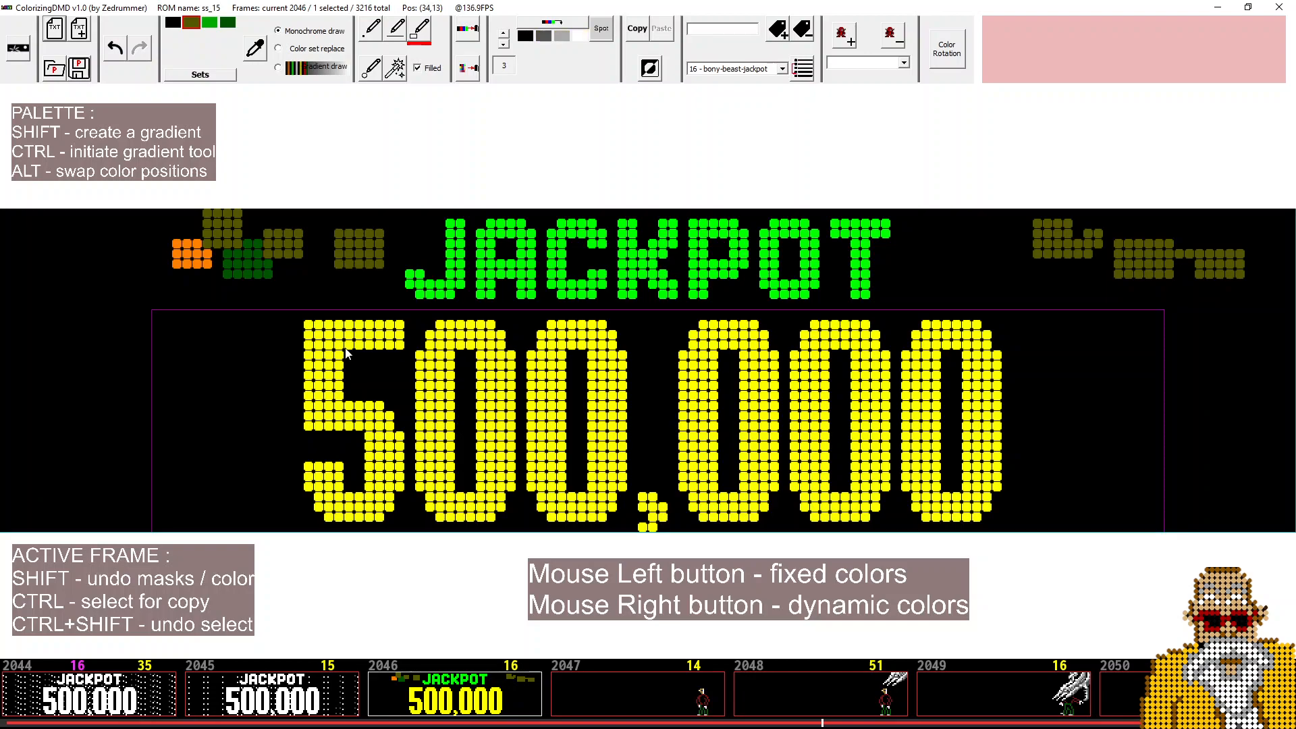
{"action": "left_click_drag", "start_coordinate": [340, 336], "coordinate": [378, 407]}
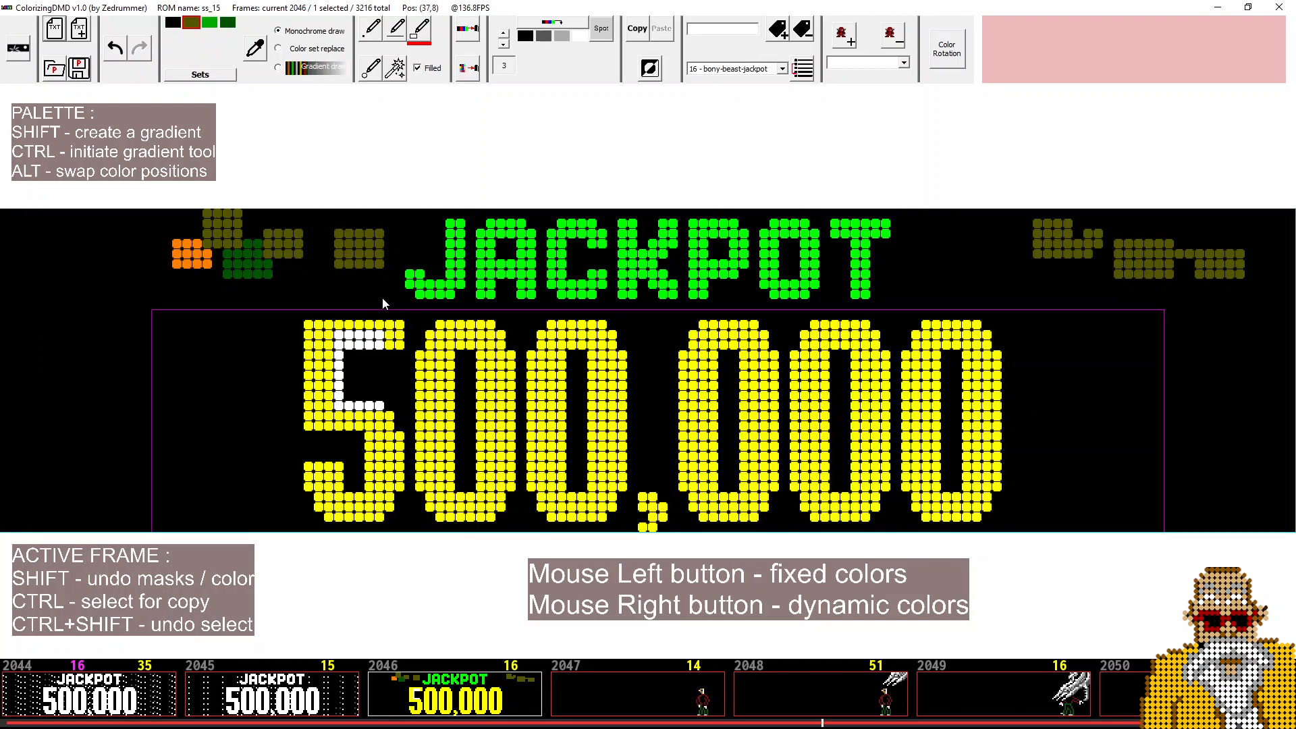
Remove the fixed and dynamic colours from the letters JA, the blocks before them and the upper parts of the first three digits
{"action": "key", "text": "shift"}
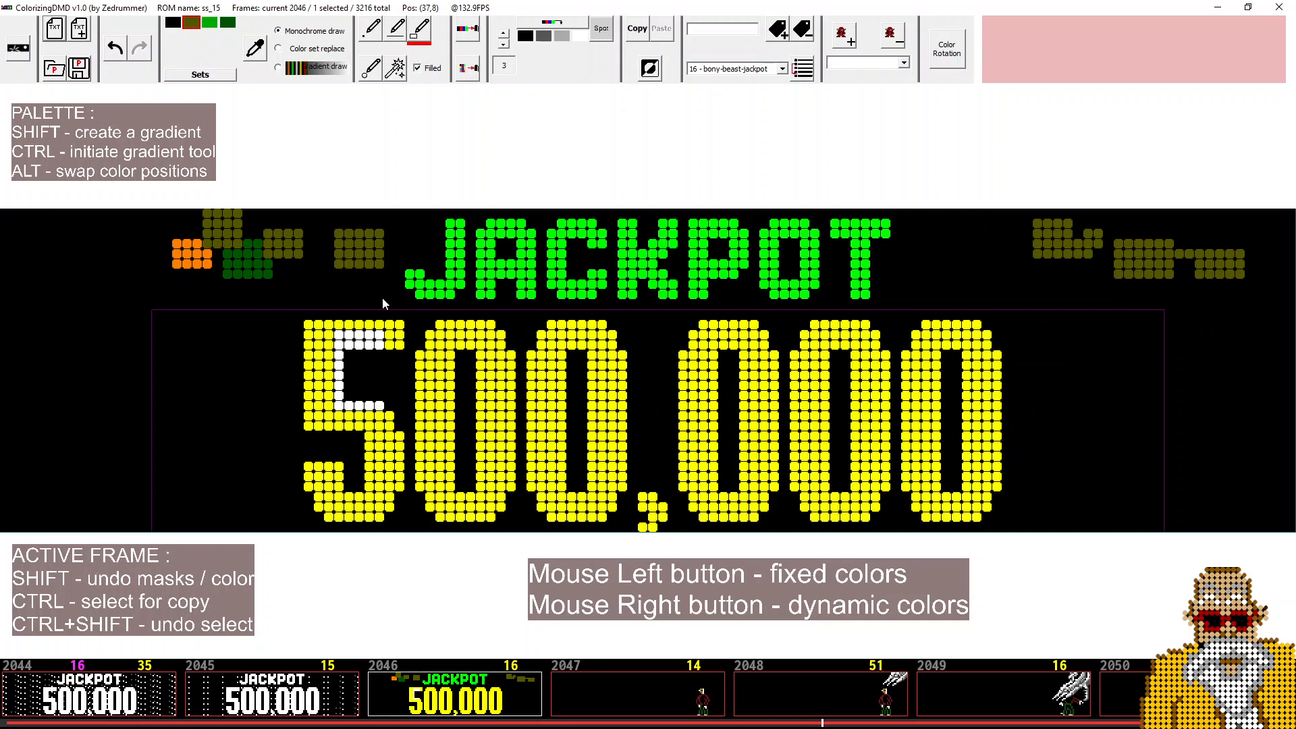
{"action": "left_click_drag", "start_coordinate": [532, 325], "coordinate": [653, 406]}
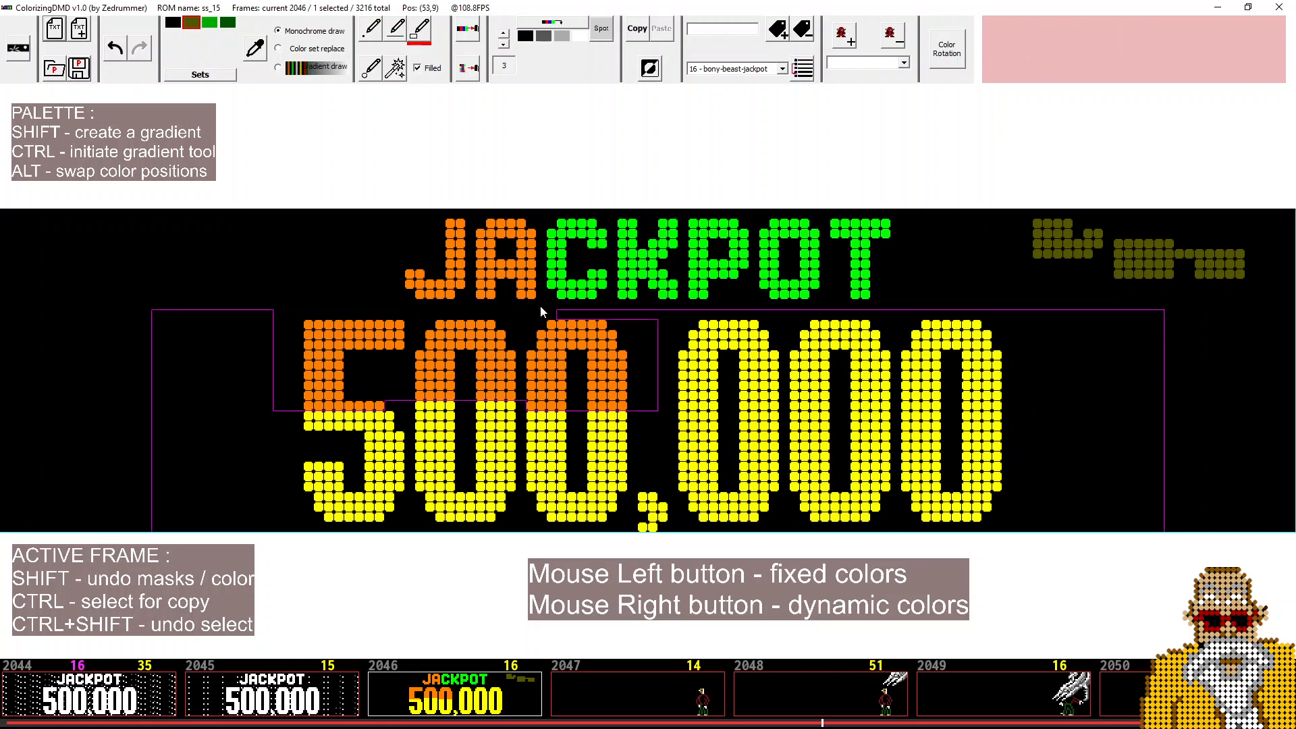
{"action": "left_click_drag", "start_coordinate": [540, 307], "coordinate": [651, 338]}
{"action": "right_click", "coordinate": [343, 382], "text": "shift"}
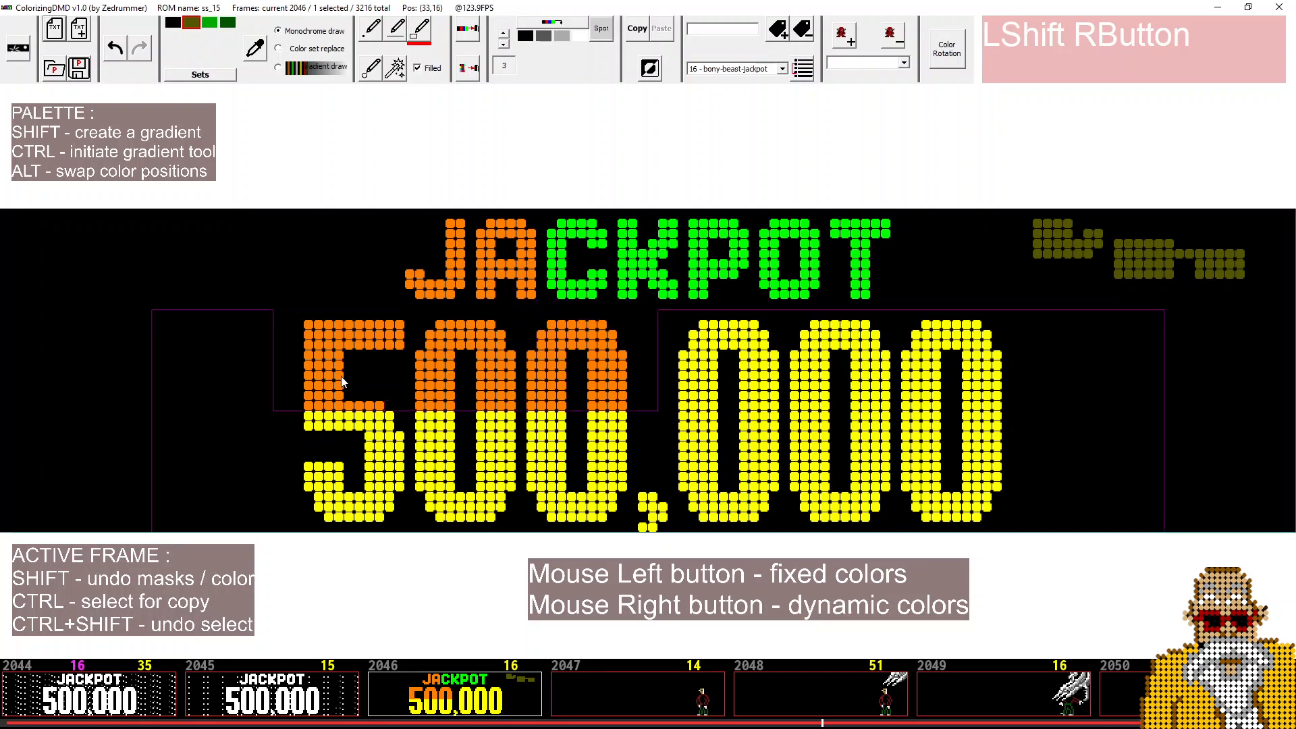